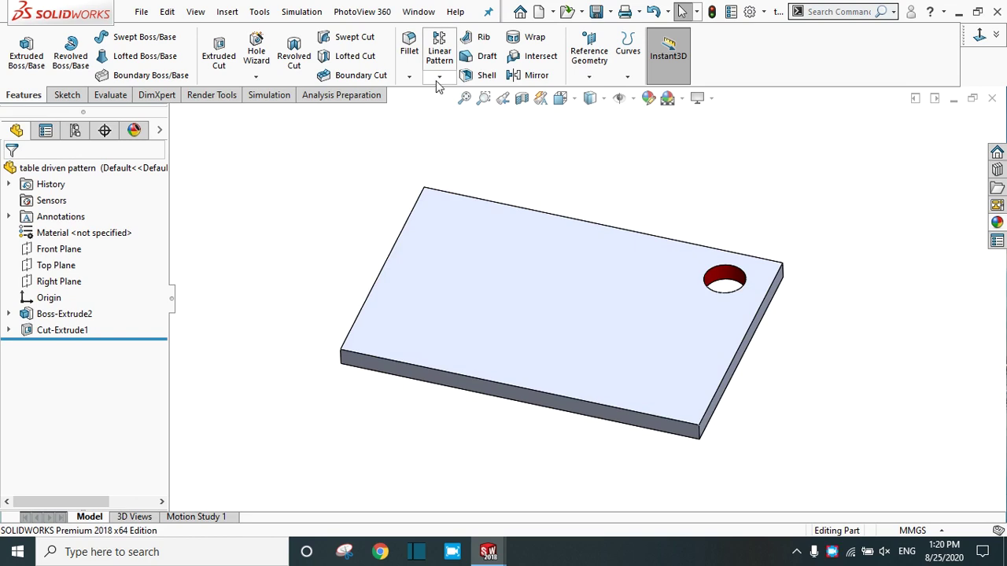
Start a reference coordinate system with its origin at the lower vertex of the plate's front-left corner
left_click(472, 182)
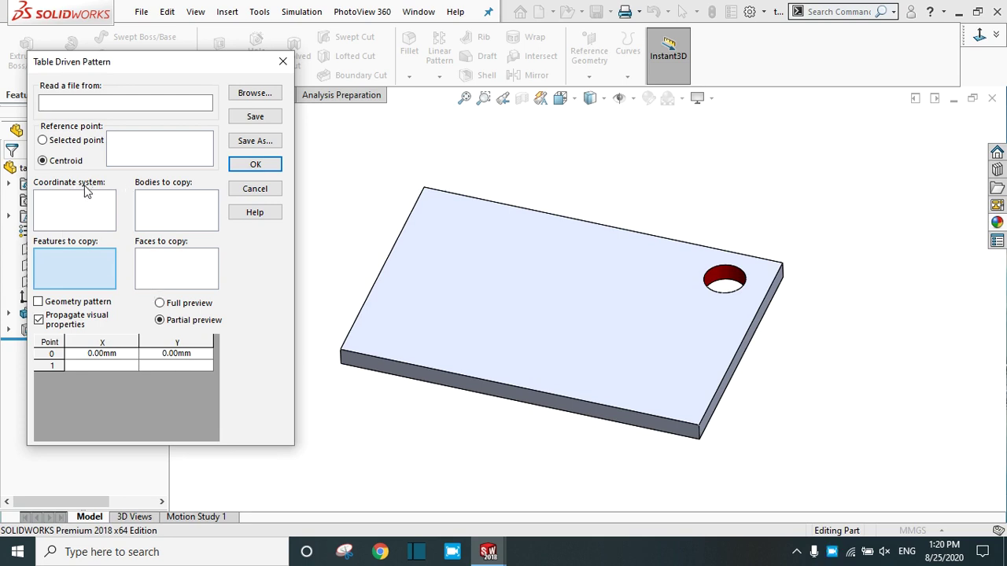
left_click(253, 190)
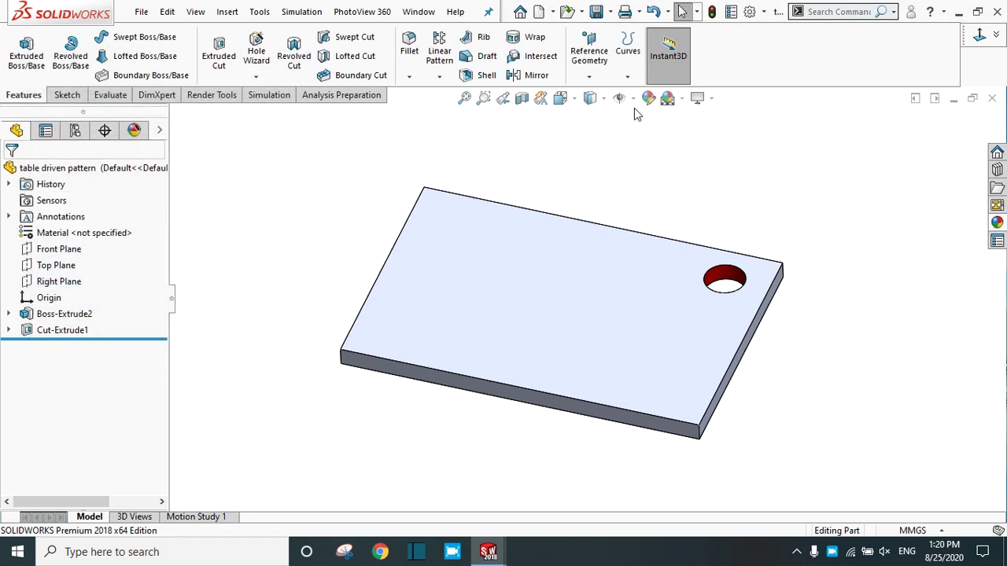
left_click(589, 78)
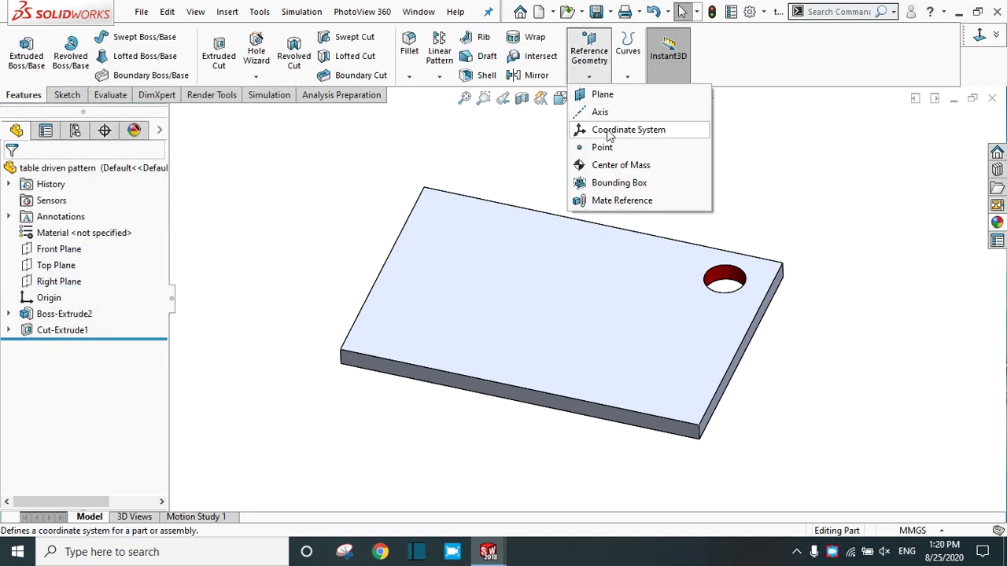
left_click(633, 131)
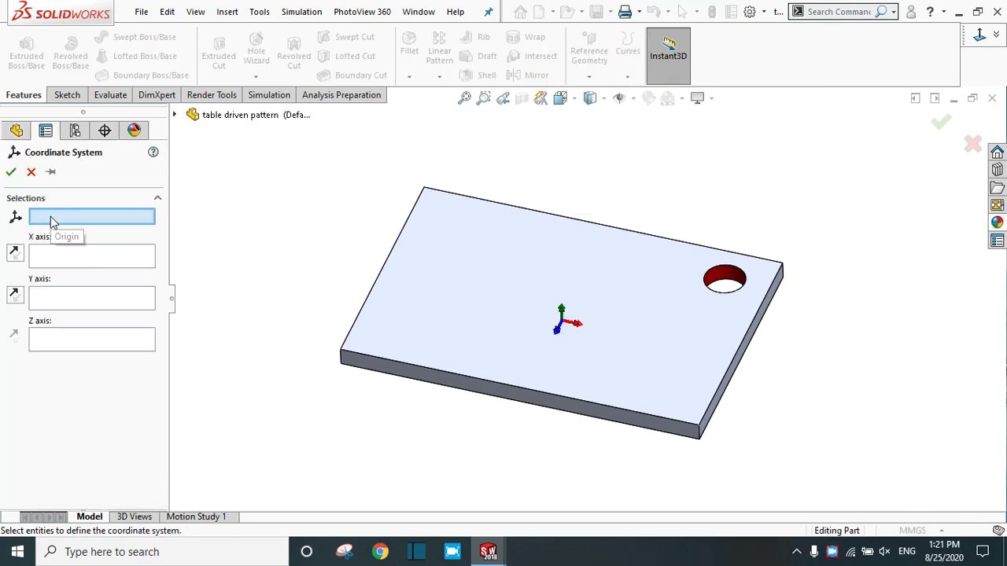
scroll(353, 365, "down", 6)
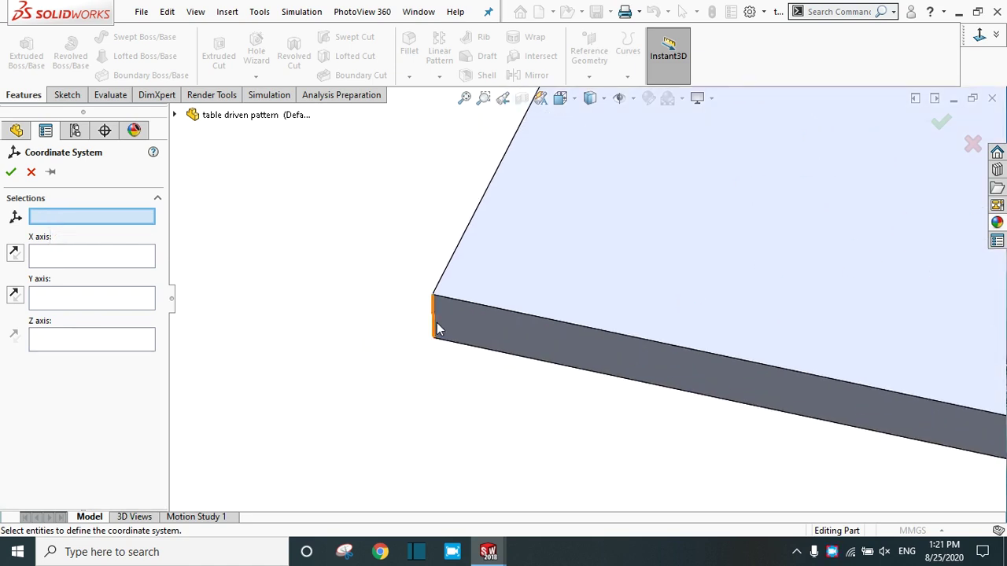
left_click(435, 340)
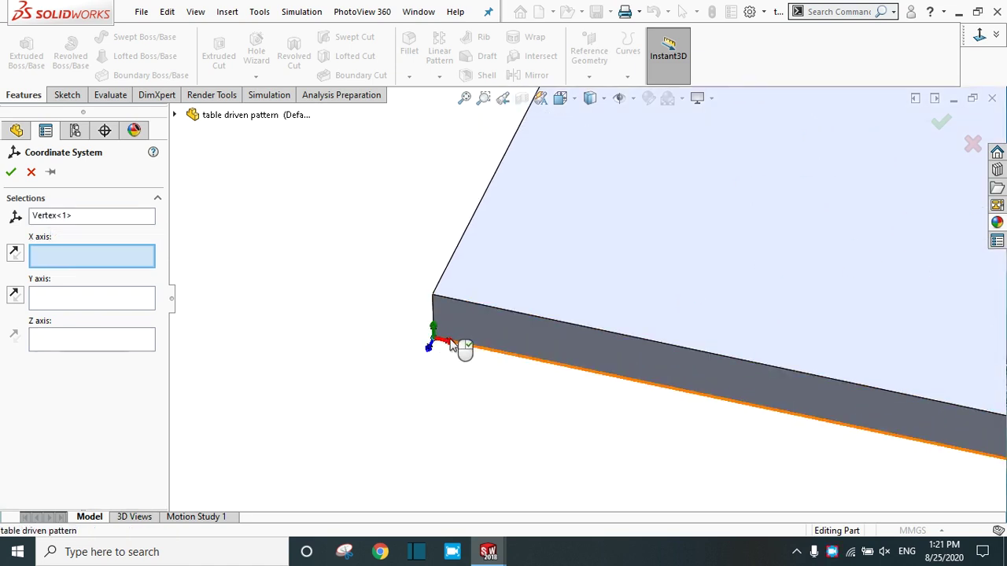
Align the coordinate system's X axis to the lower front edge, Y to the upper left edge and Z to the vertical corner edge
scroll(642, 281, "up", 1)
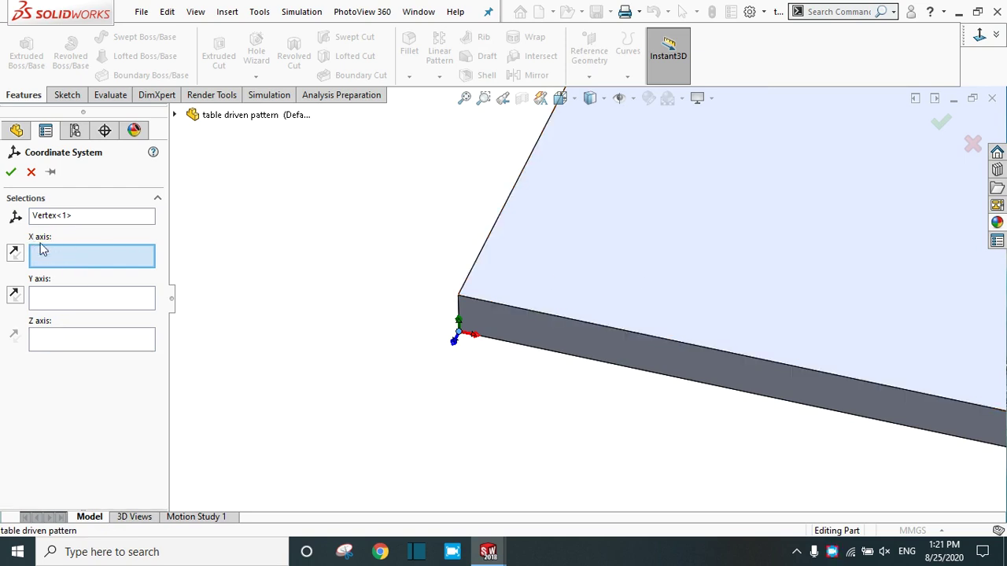
left_click(549, 356)
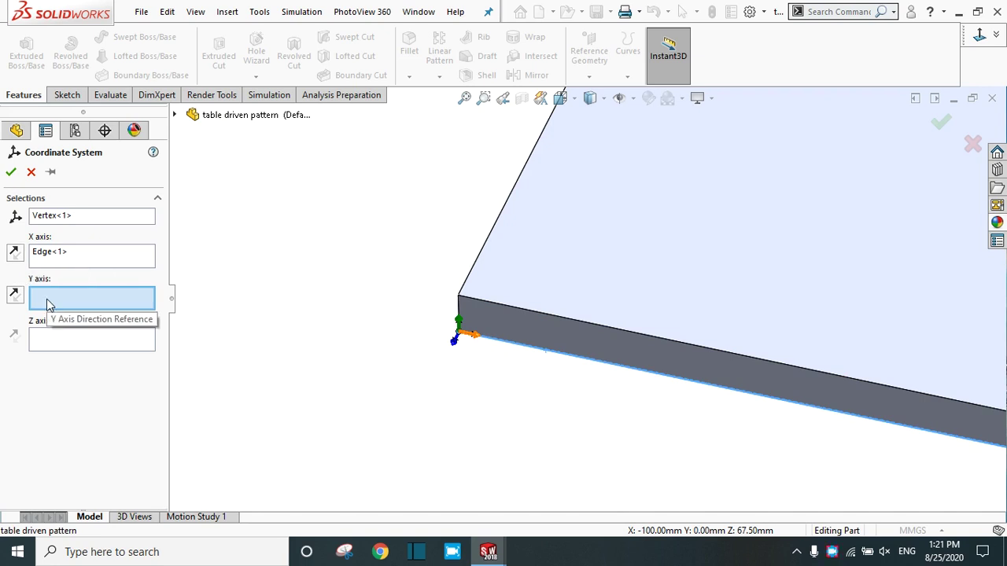
left_click(473, 268)
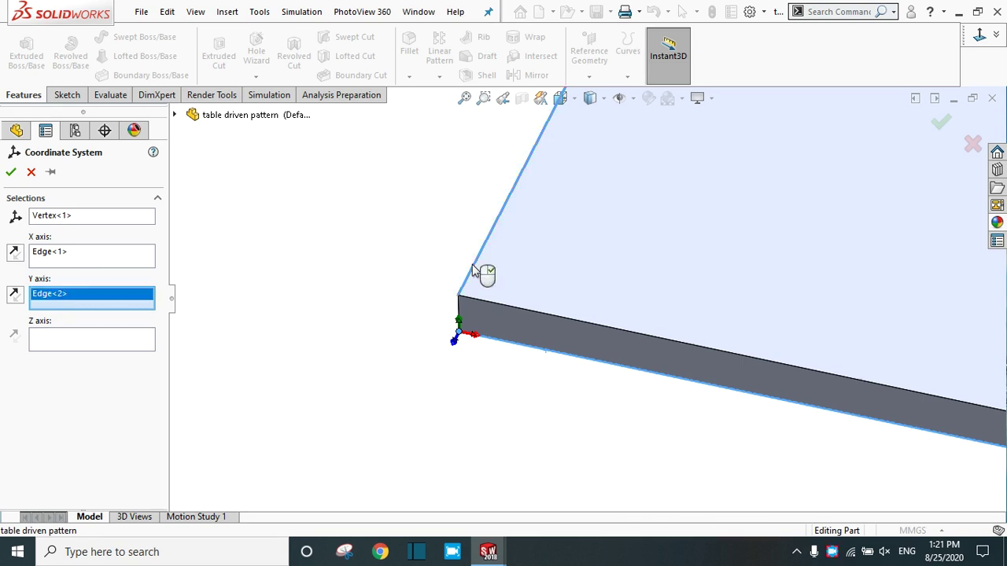
left_click(55, 338)
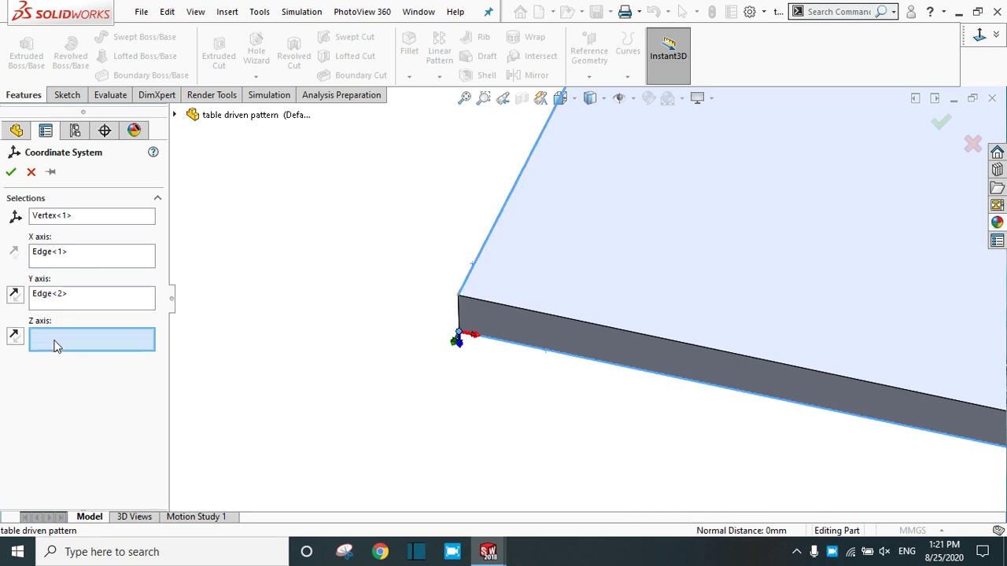
left_click(459, 321)
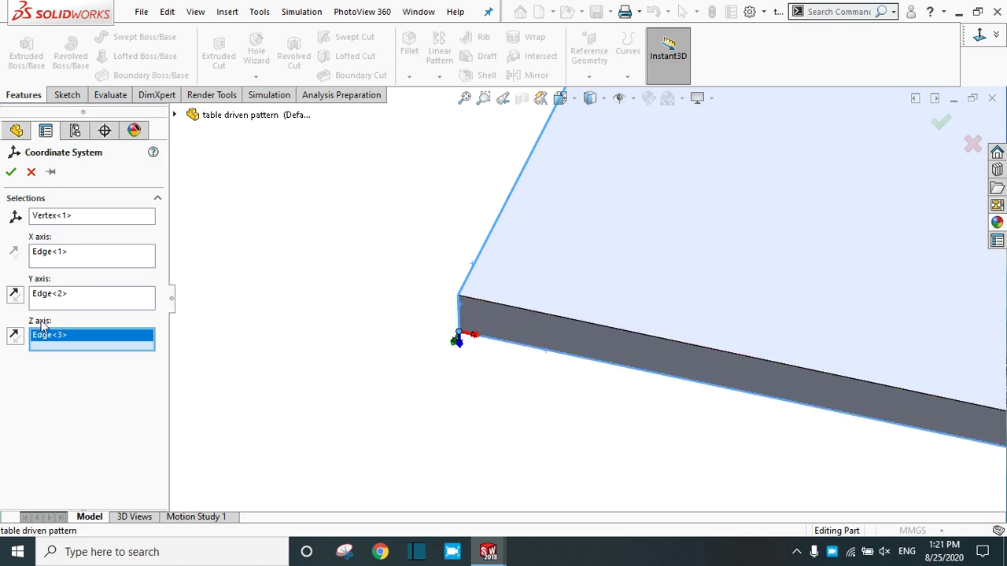
Reverse the Y and Z axis directions so Y runs along the plate and Z points up, and create the coordinate system
left_click(13, 296)
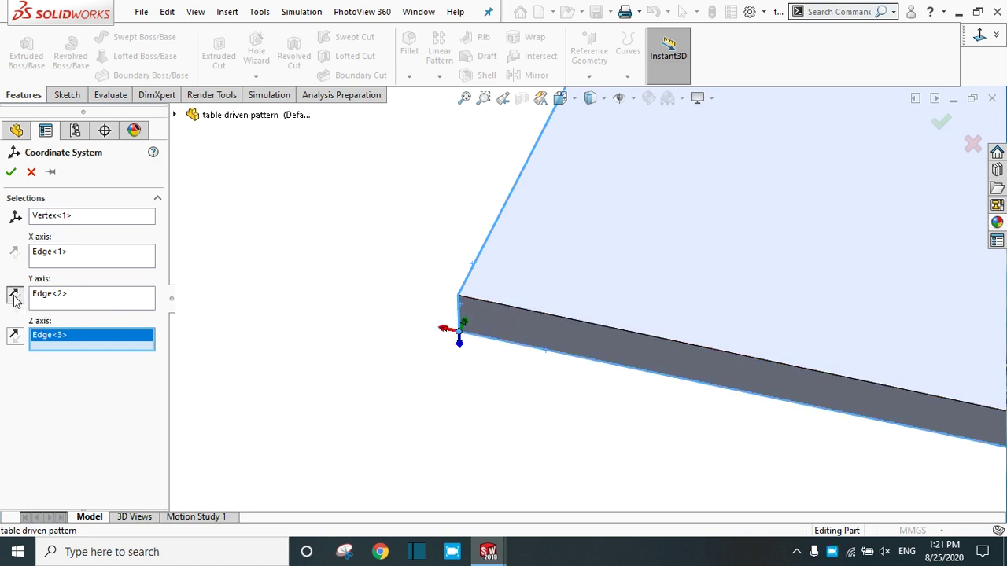
left_click(13, 296)
left_click(13, 295)
left_click(13, 336)
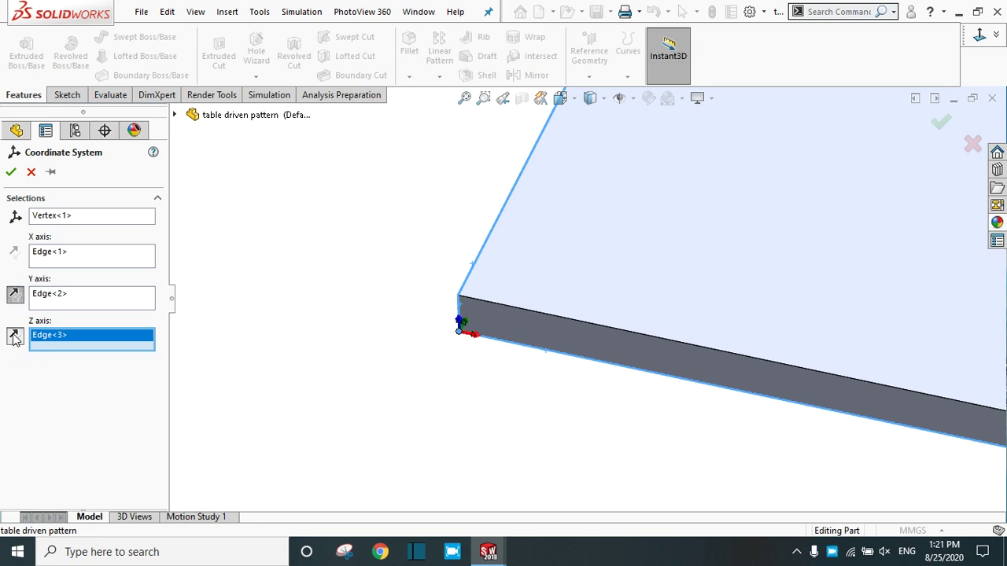
middle_click_drag(509, 334, 516, 377)
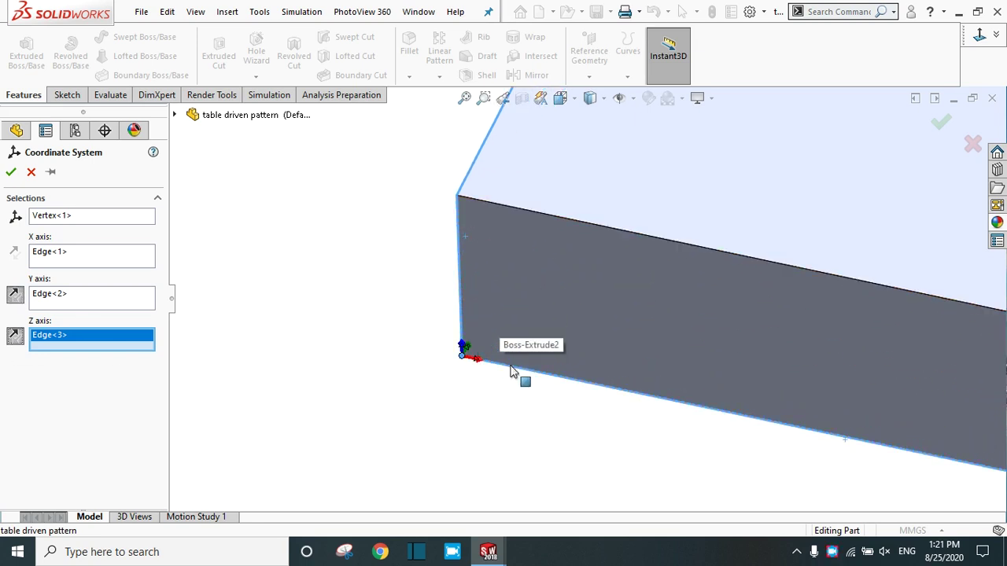
left_click(10, 176)
Bring the whole plate into view and dismiss the unsaved-document notification
middle_click_drag(658, 307, 822, 259)
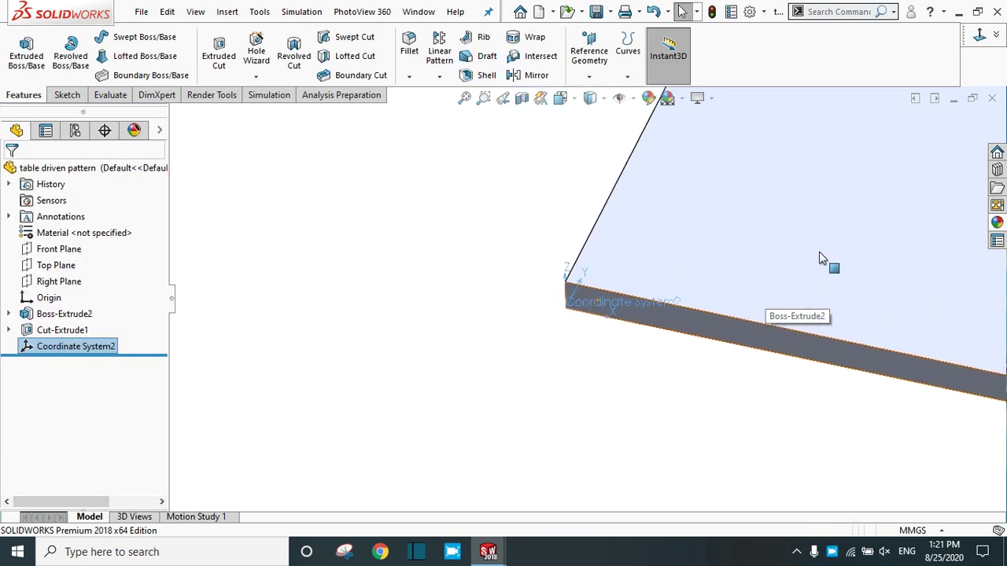
scroll(842, 248, "up", 5)
scroll(700, 279, "down", 5)
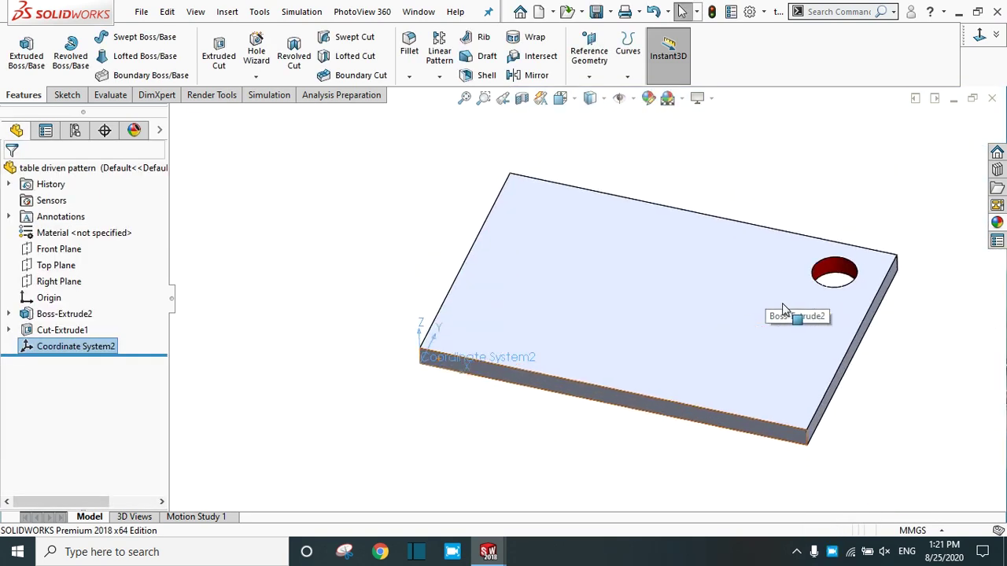
scroll(784, 309, "up", 2)
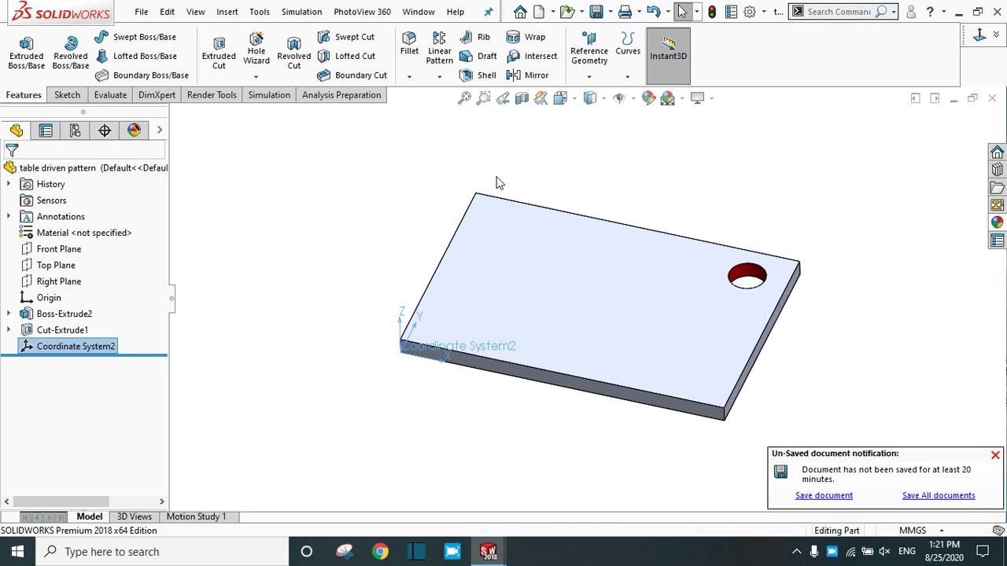
left_click(995, 454)
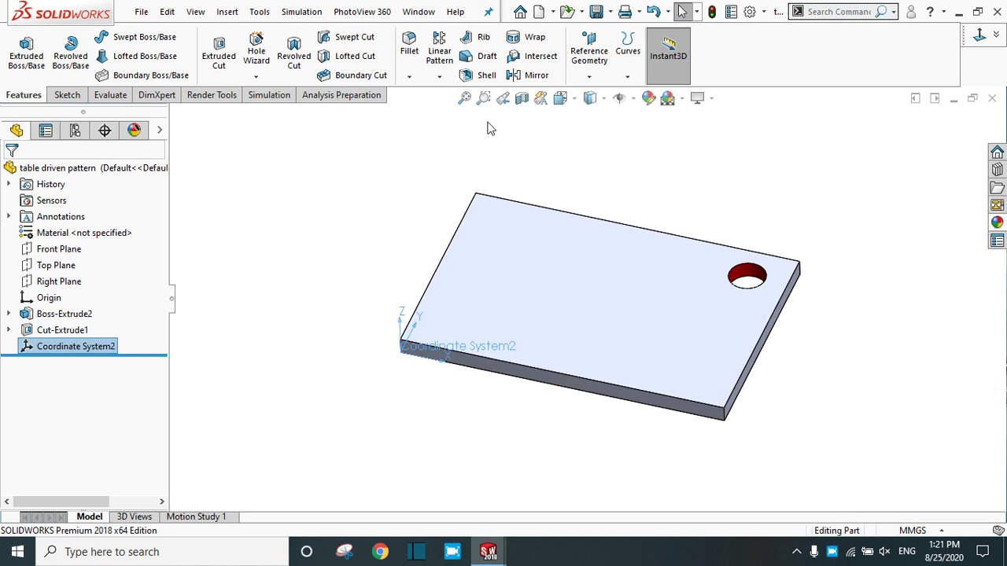
Start a table driven pattern that copies the hole cut, using the plate's corner coordinate system as reference
left_click(438, 77)
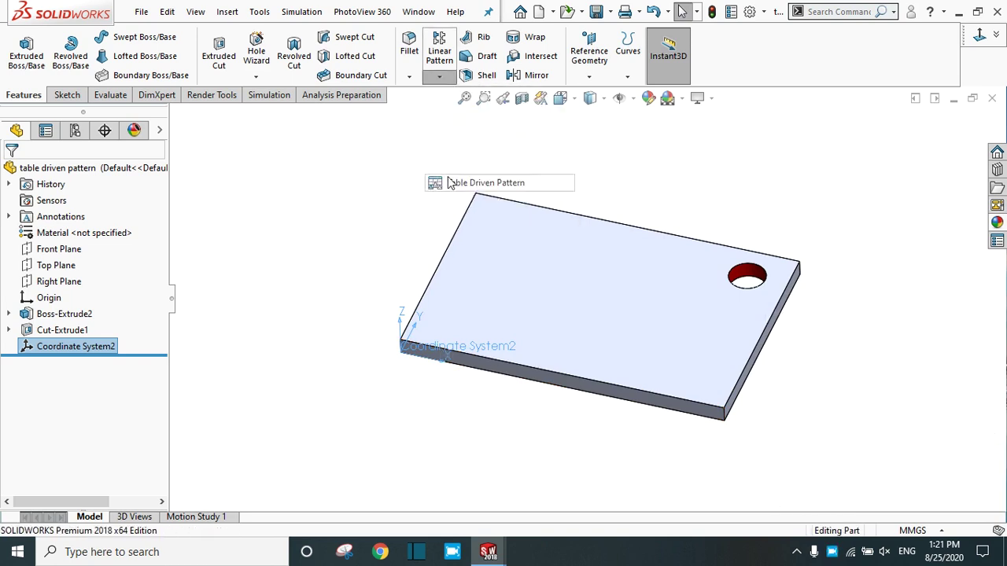
left_click(452, 184)
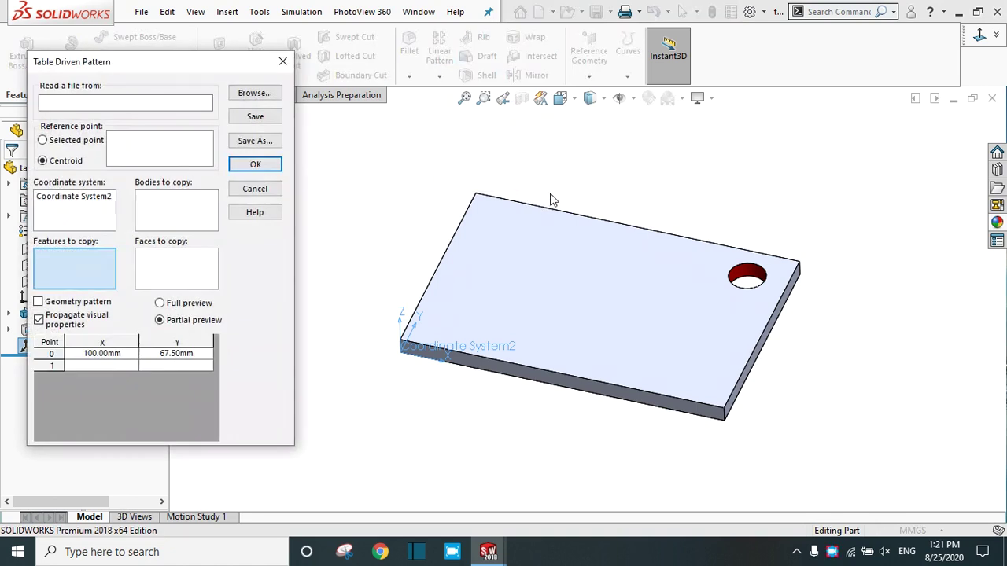
right_click(83, 206)
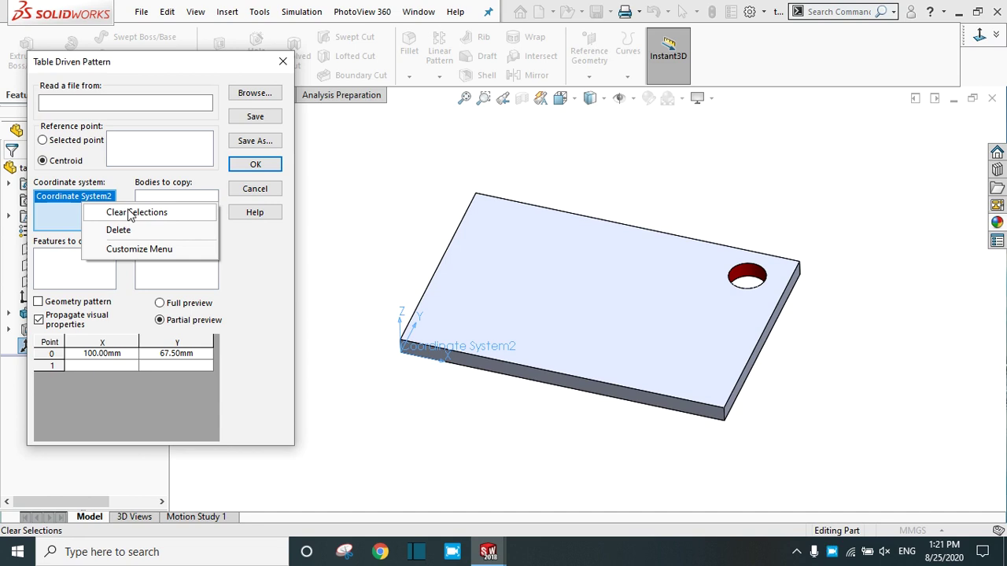
left_click(130, 214)
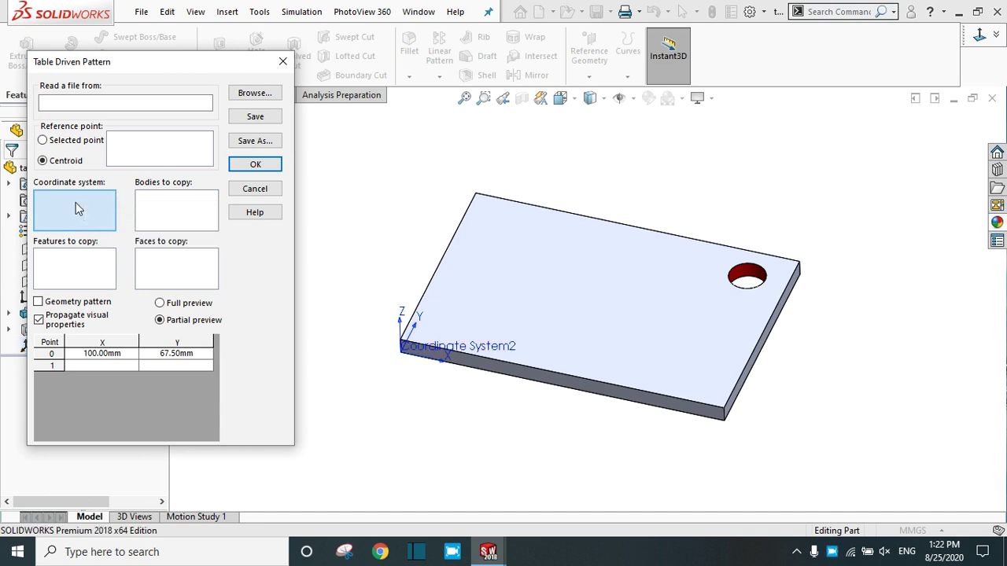
left_click(463, 347)
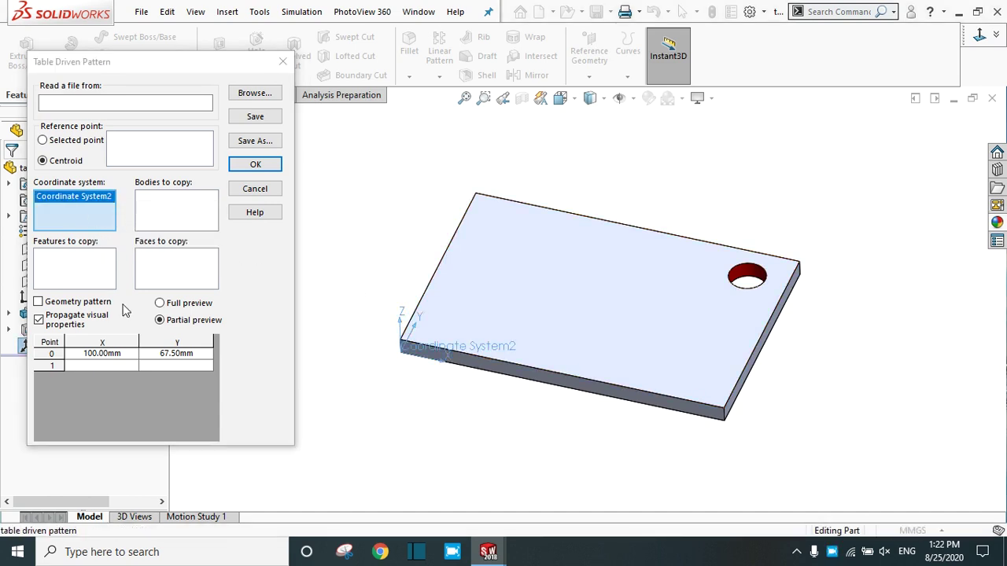
left_click(130, 269)
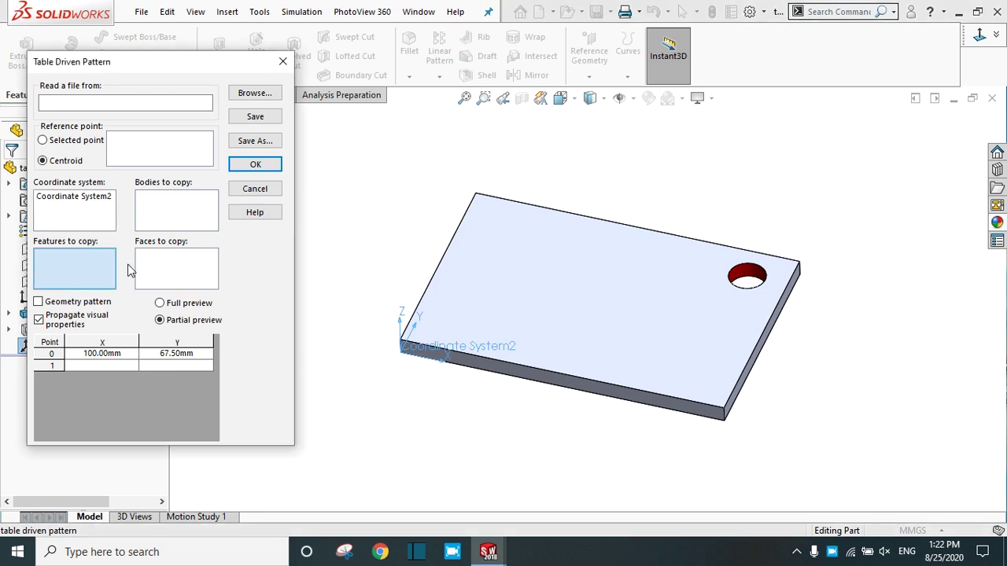
left_click(744, 275)
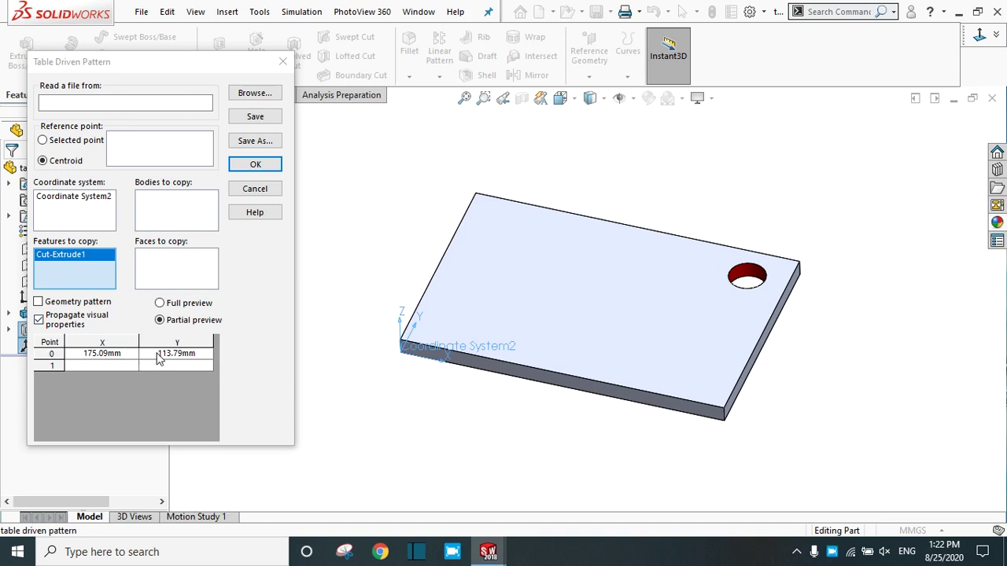
Add pattern point 1 at X 20 mm, Y 20 mm
left_click(87, 366)
left_click(96, 366)
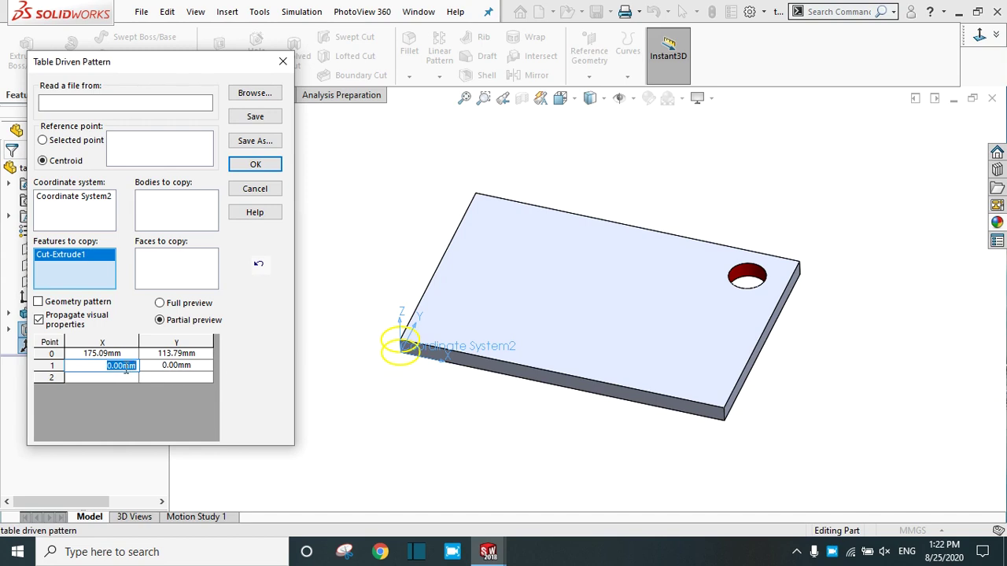
type("20")
key("Return")
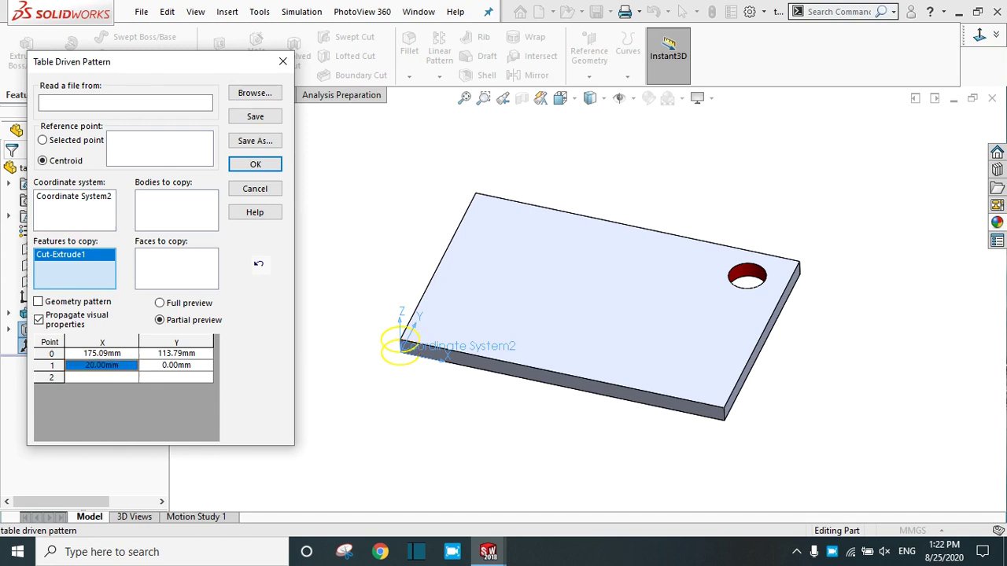
left_click(167, 365)
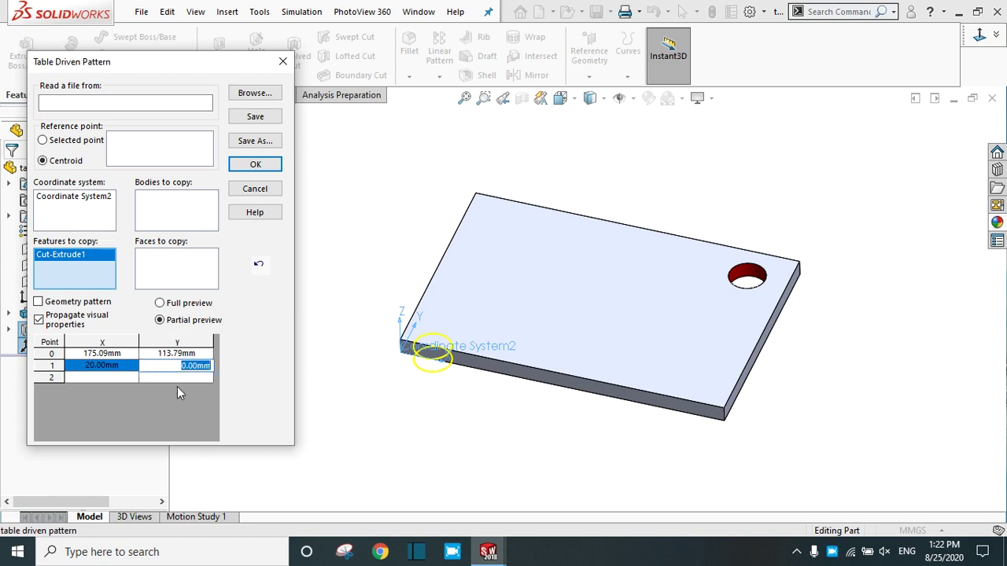
type("20")
key("Return")
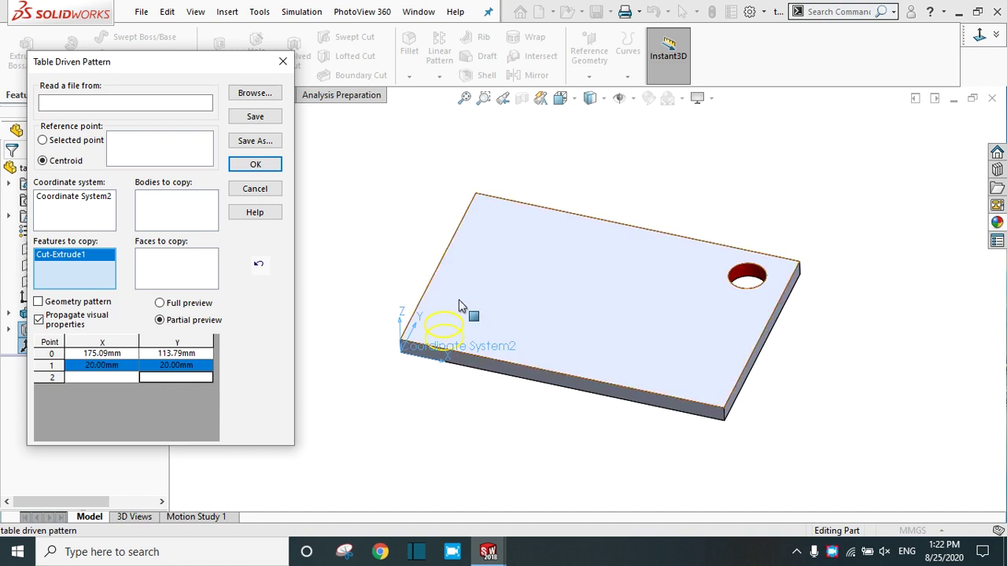
Add pattern point 2 at X 20 mm, Y 60 mm
left_click(105, 374)
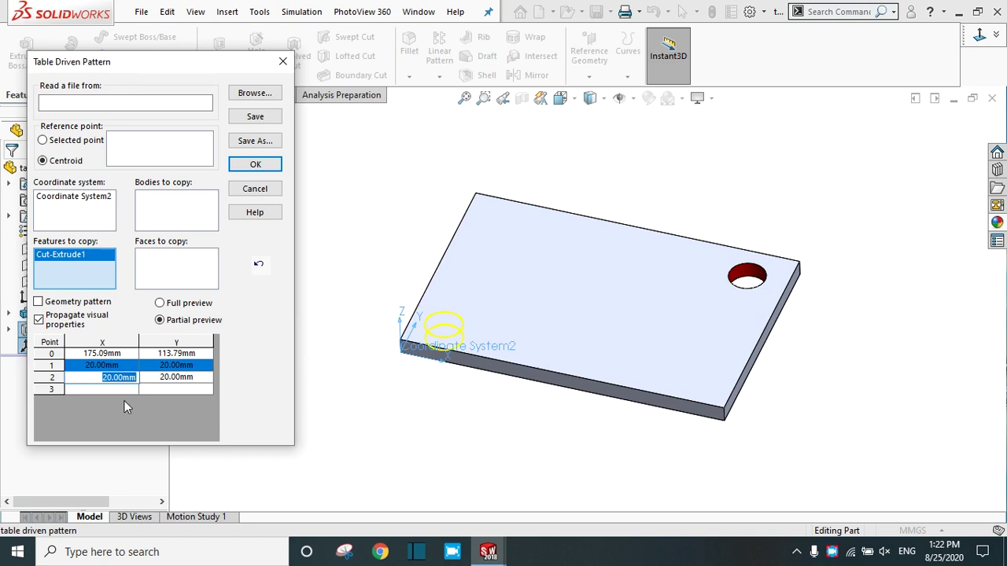
left_click(171, 377)
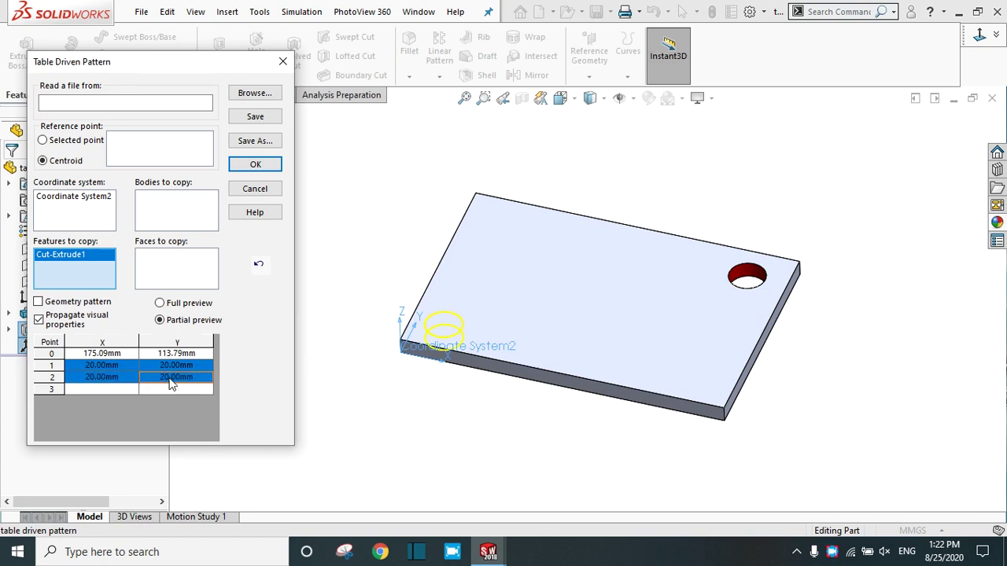
left_click(170, 379)
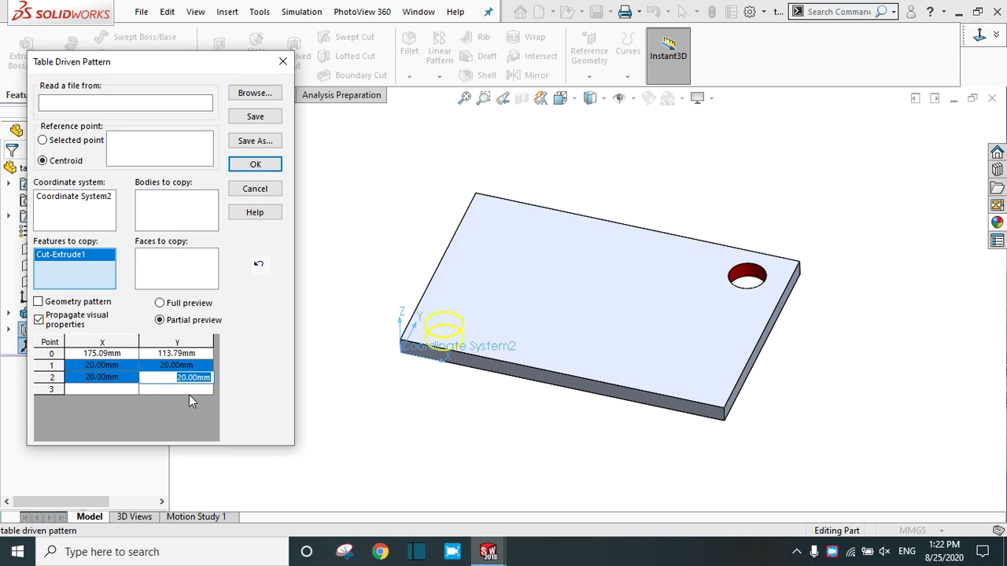
type("60")
key("Return")
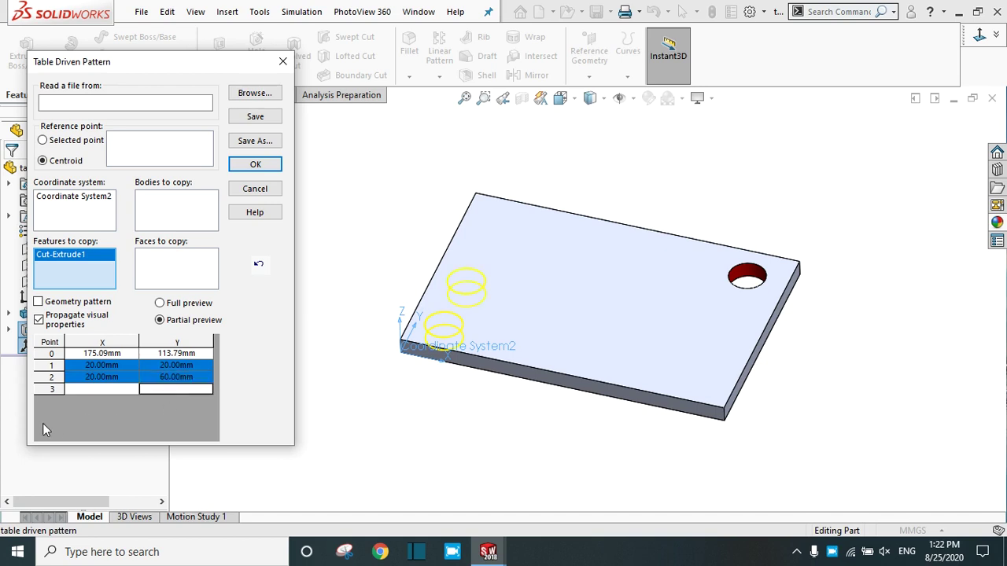
Add pattern point 3 at X 60 mm, Y 20 mm
left_click(82, 390)
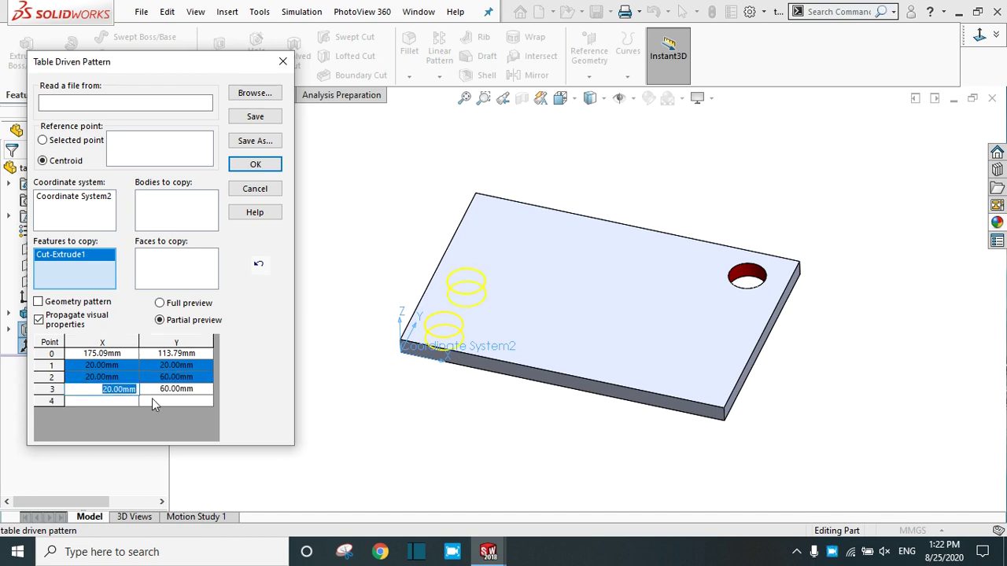
type("40")
left_click(162, 390)
left_click(110, 394)
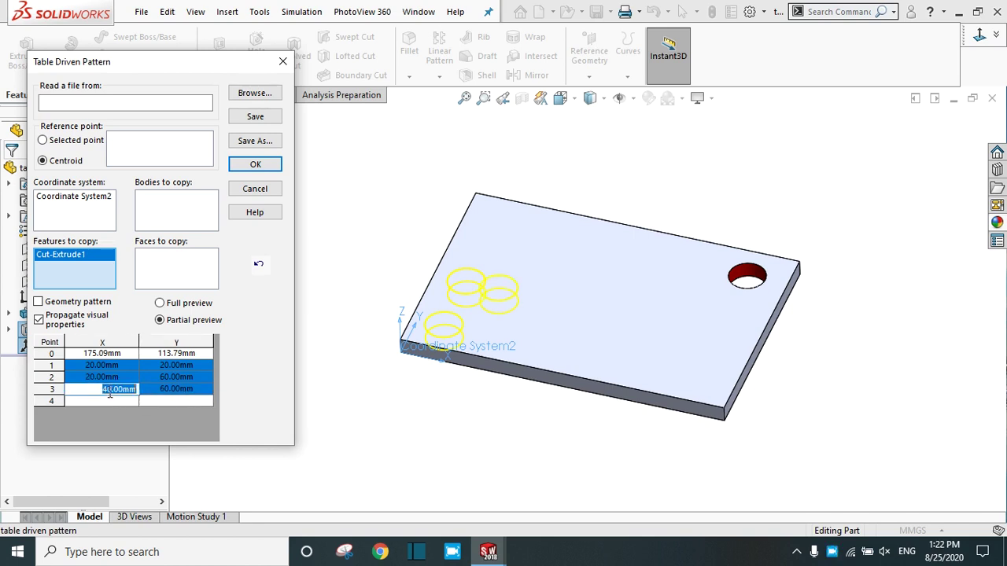
type("60")
left_click(169, 391)
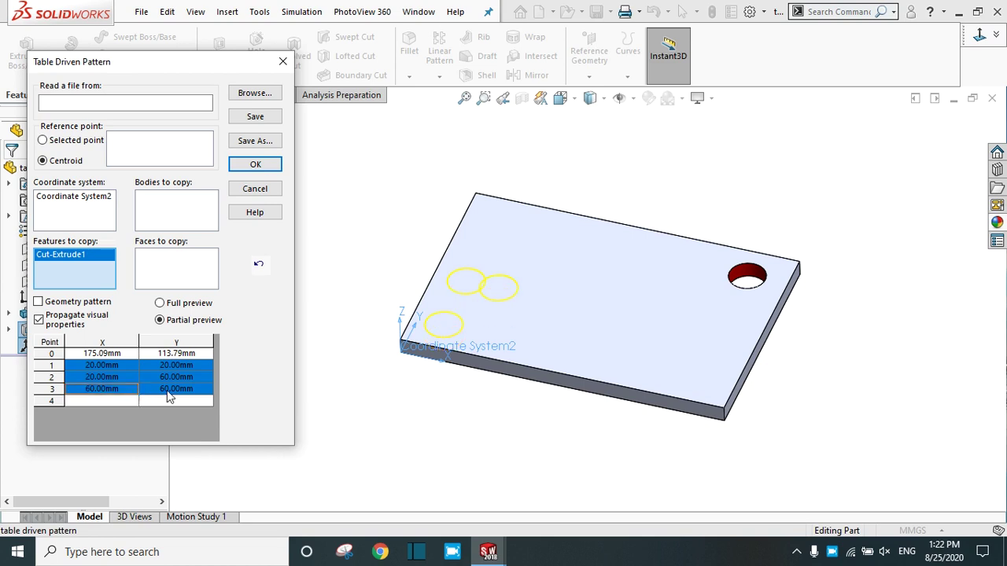
type("20")
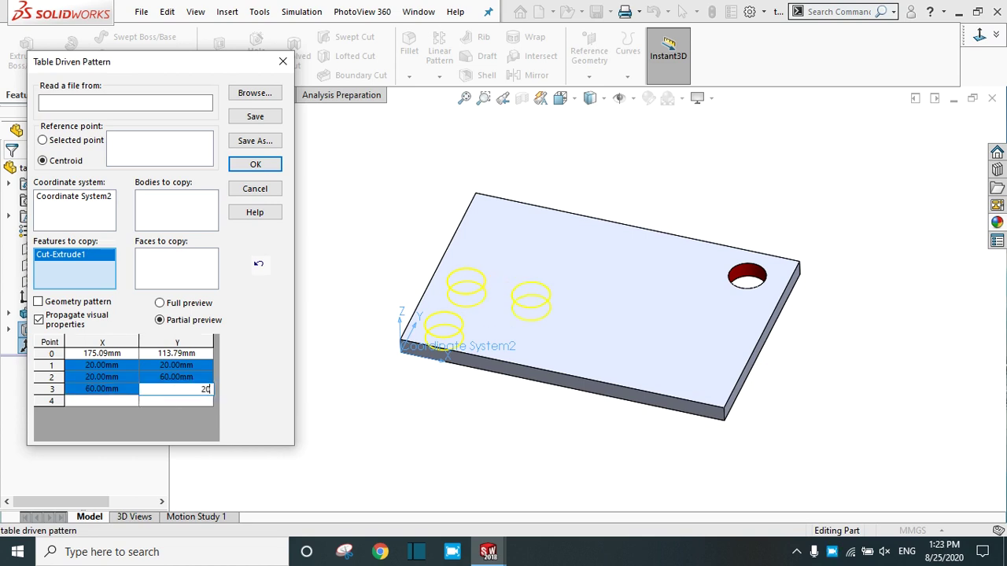
left_click(159, 401)
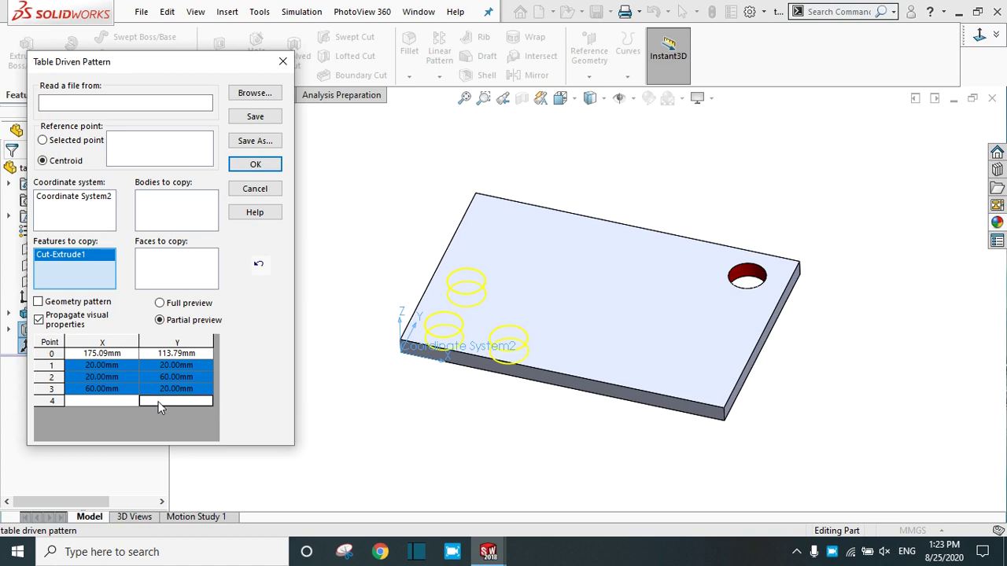
Add pattern point 4 at X 60 mm, Y 60 mm and create the table driven pattern of the hole
left_click(95, 401)
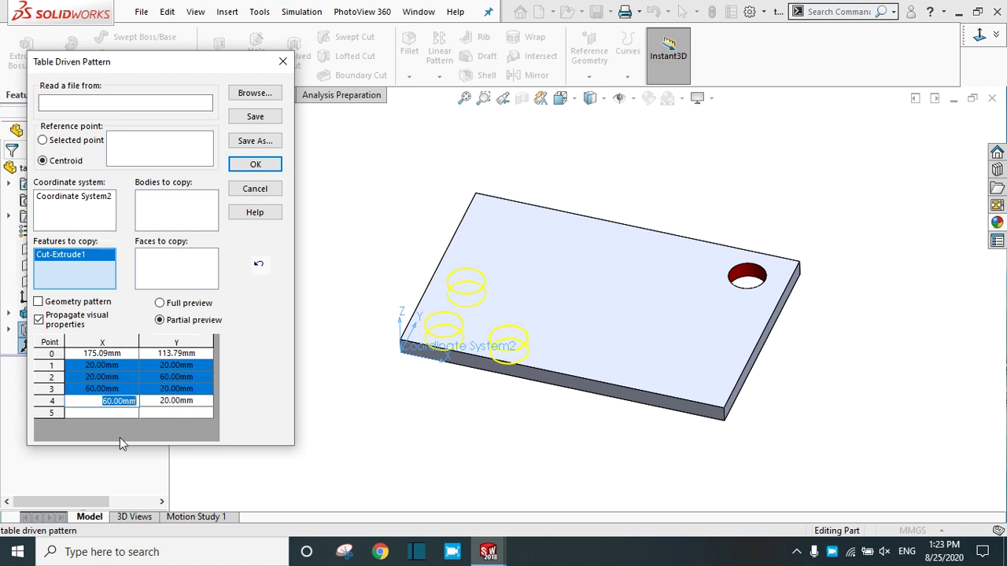
left_click(158, 403)
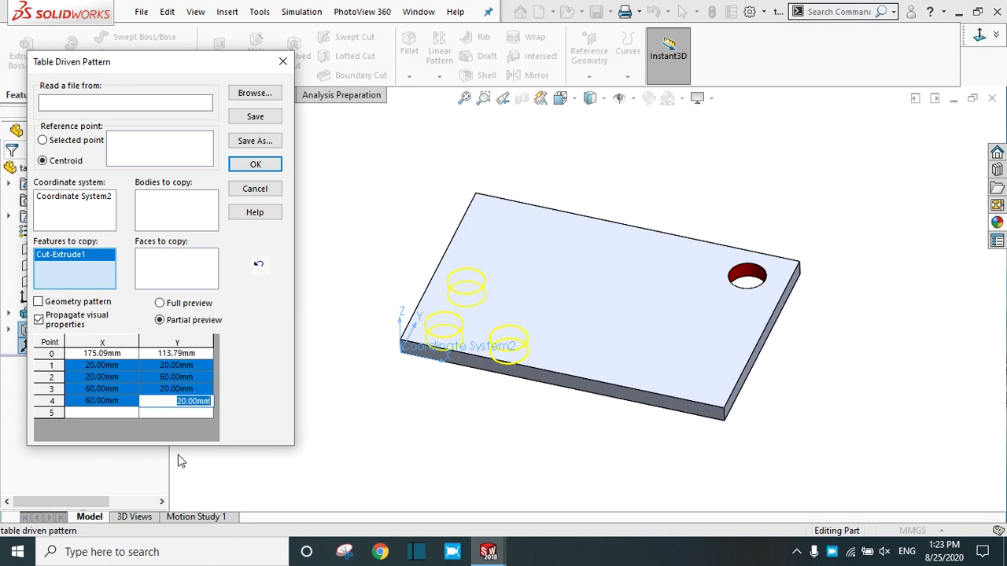
type("60")
key("Return")
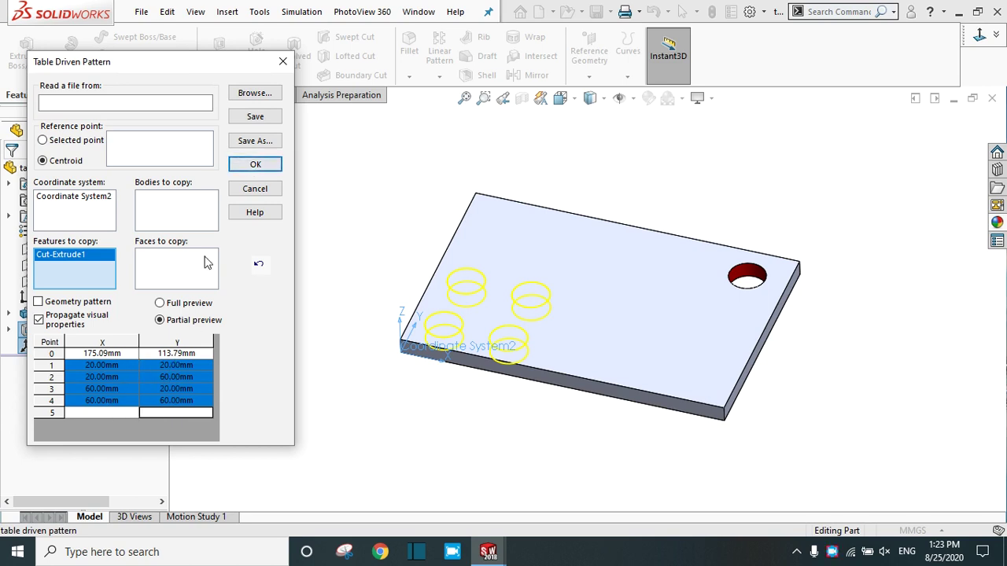
left_click(241, 166)
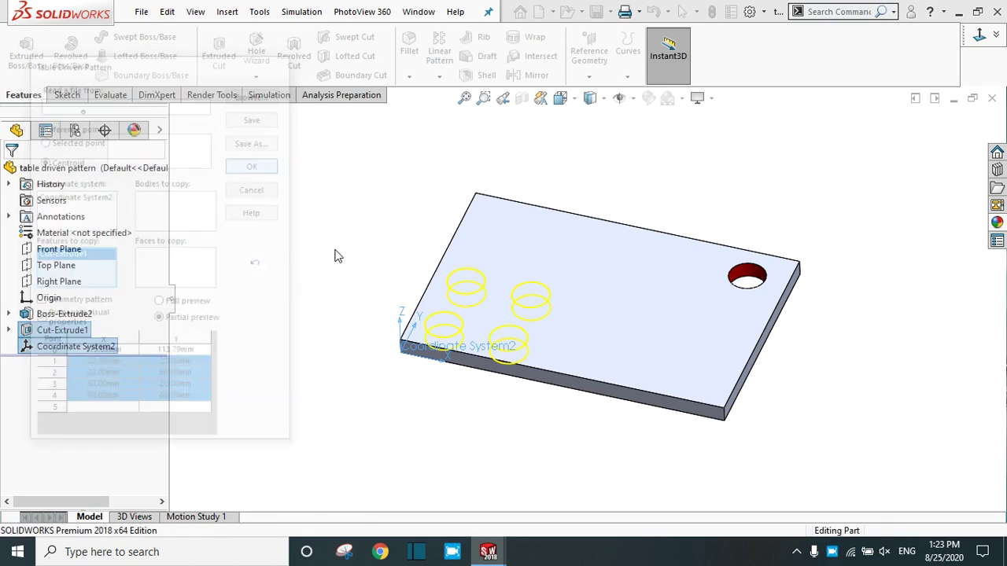
scroll(517, 288, "down", 1)
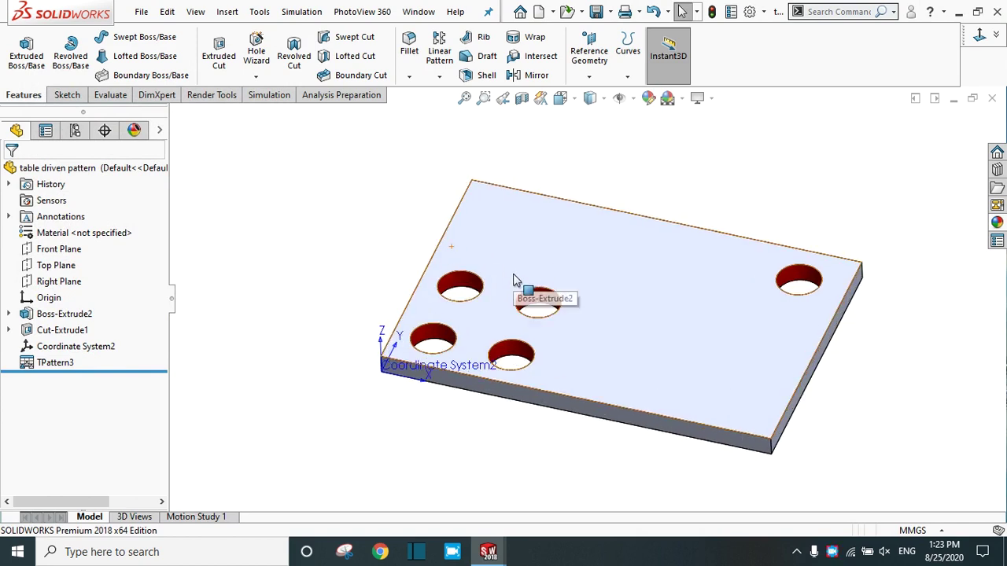
scroll(641, 313, "down", 1)
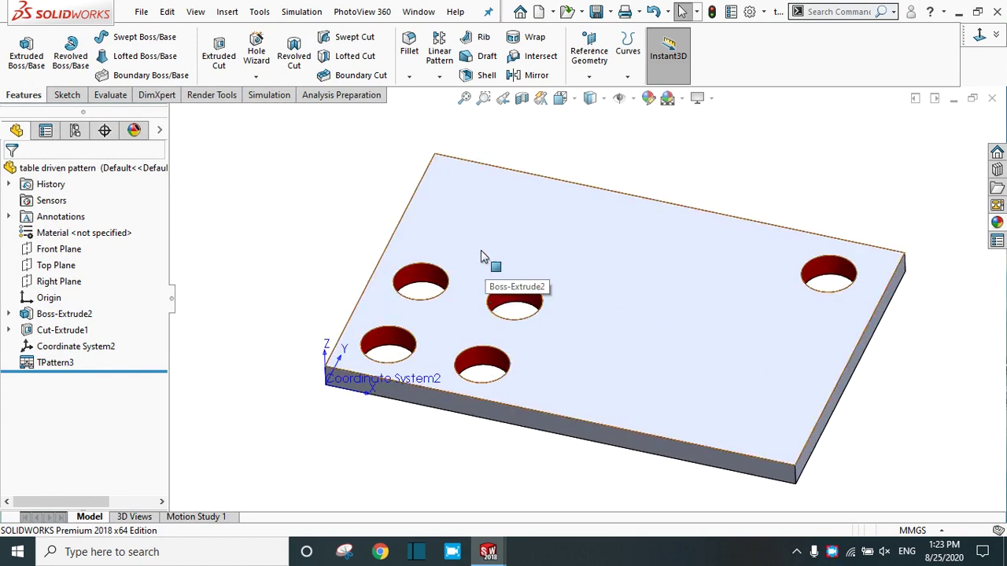
Edit the table driven pattern to read its points from the text file "table driven" on the Desktop and apply it
left_click(50, 363)
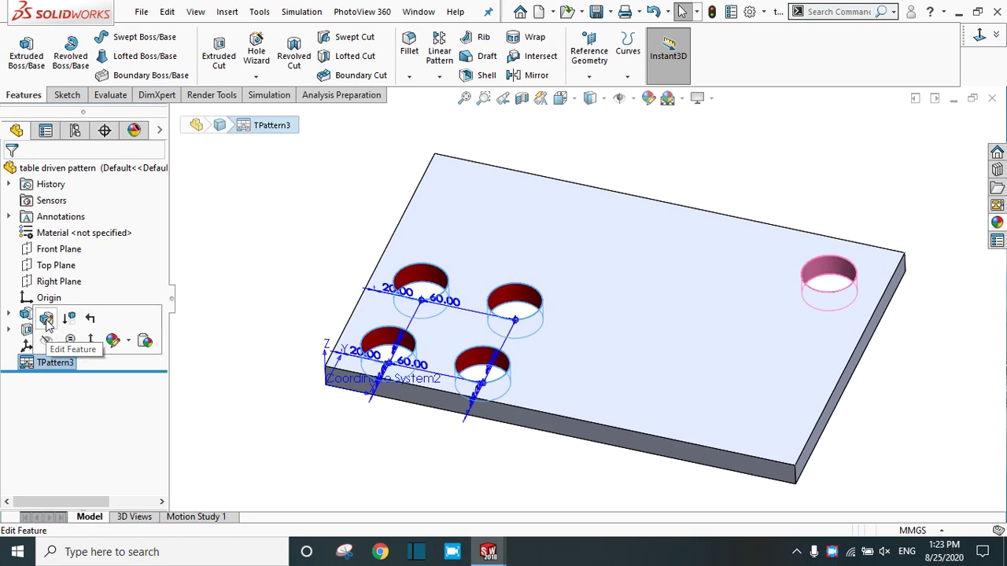
left_click(47, 319)
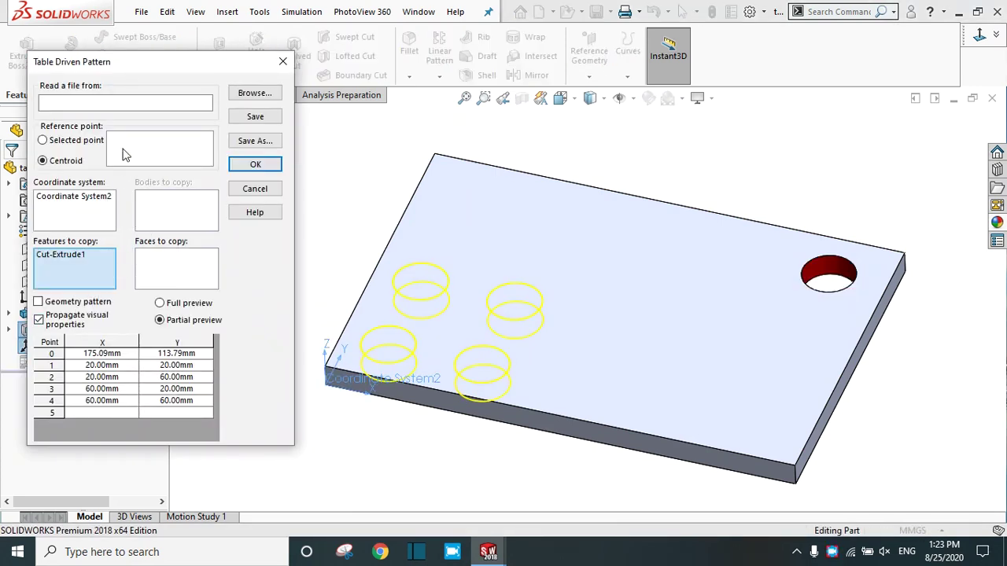
left_click(109, 100)
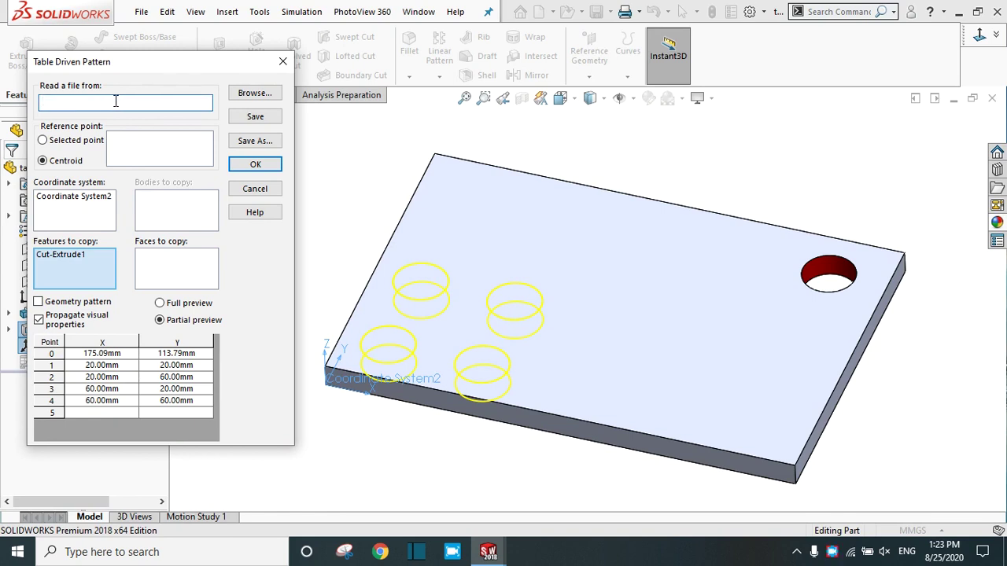
left_click(248, 94)
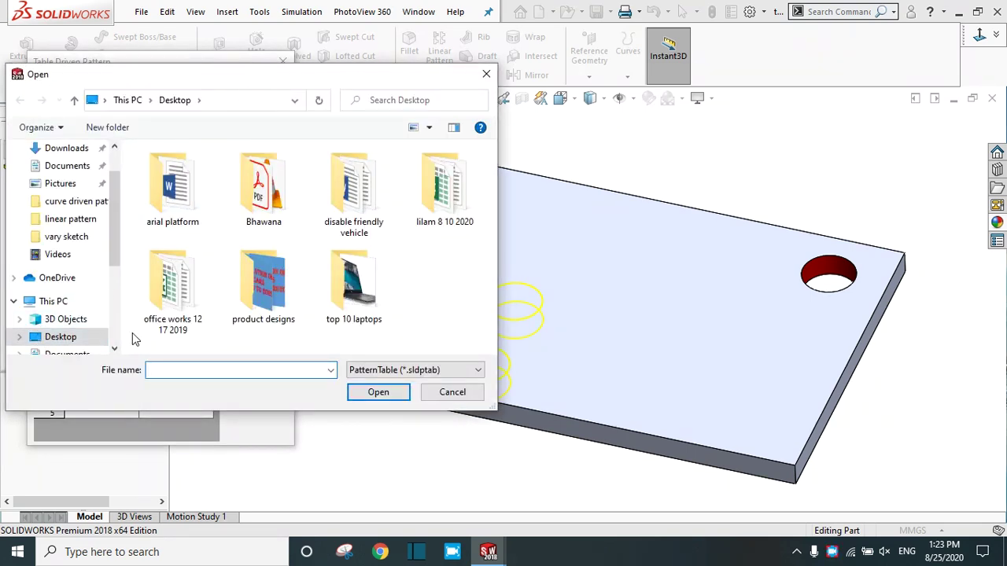
left_click(403, 373)
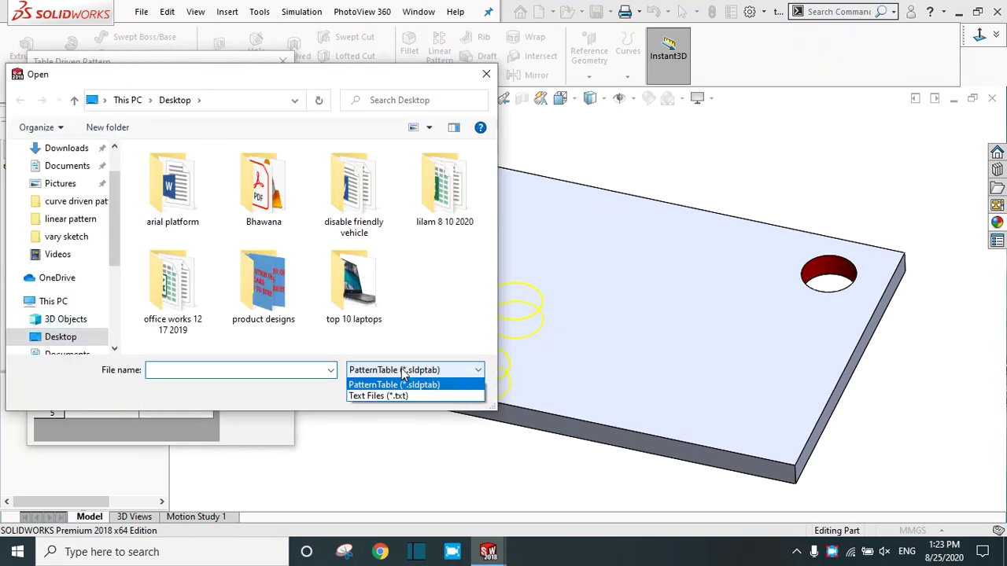
left_click(372, 396)
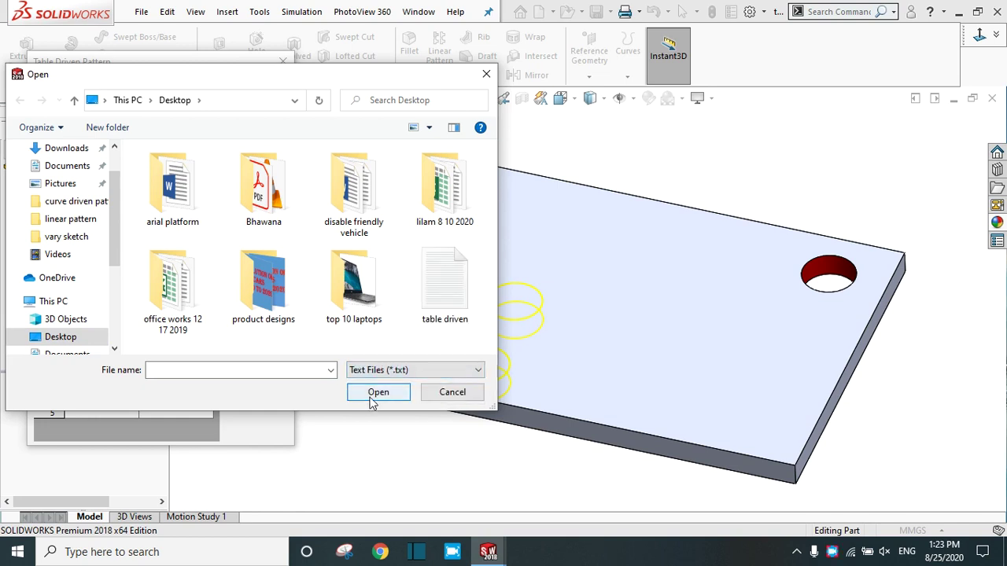
left_click(443, 313)
left_click(378, 392)
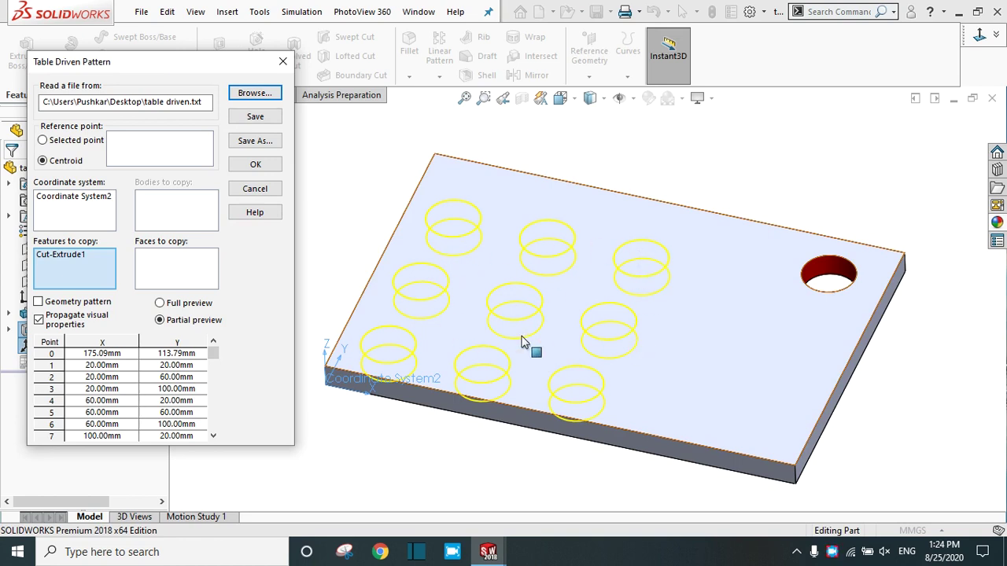
left_click(249, 168)
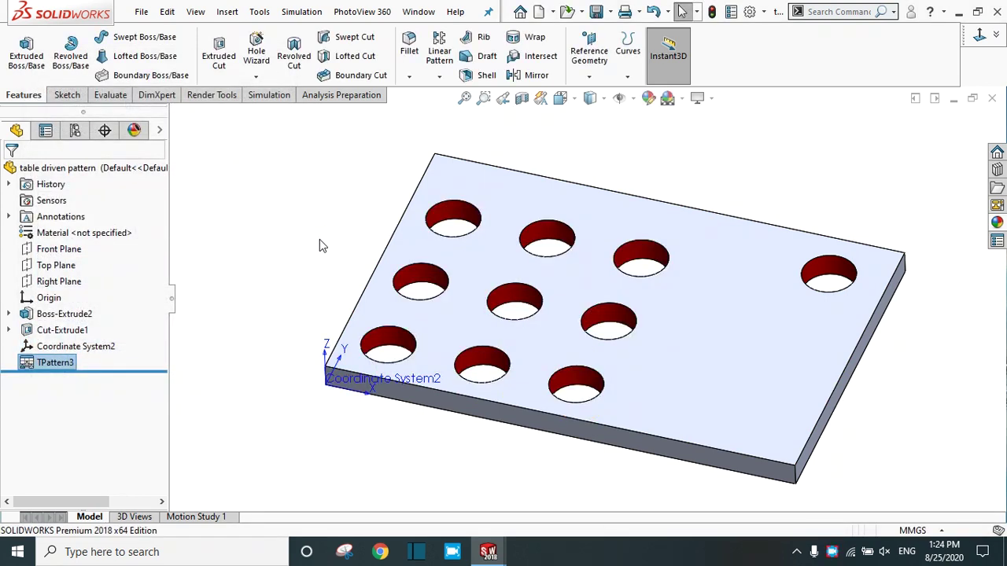
scroll(647, 266, "up", 1)
scroll(648, 265, "down", 1)
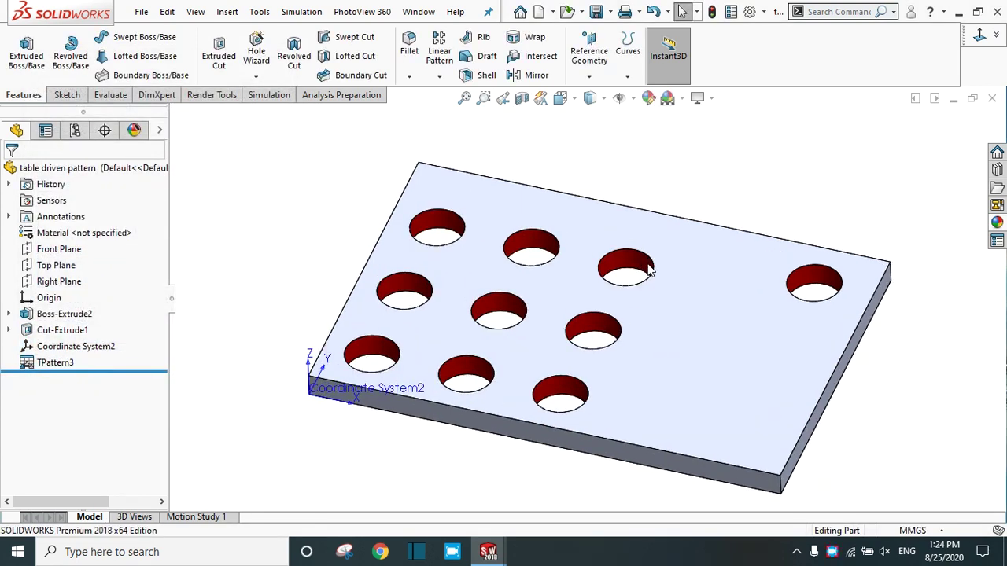
Edit the table driven pattern and try the plate's front corner vertices as the selected reference point instead of the centroid
left_click(51, 361)
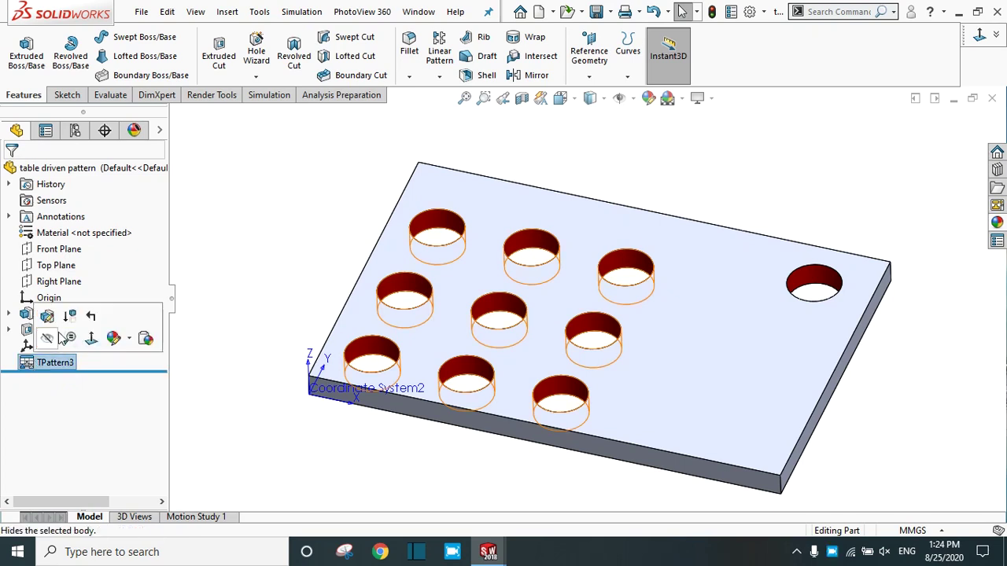
left_click(48, 316)
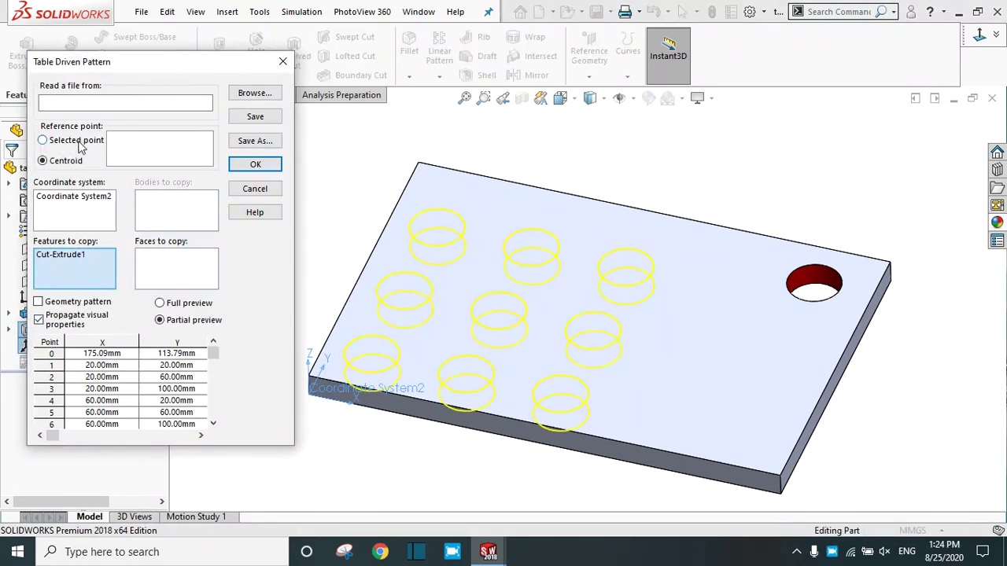
left_click(43, 141)
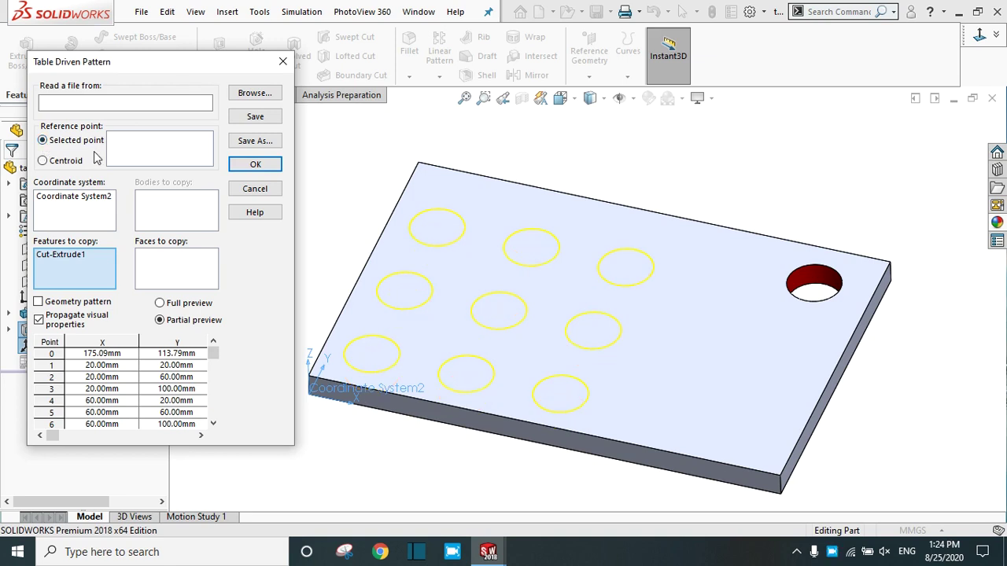
left_click(123, 152)
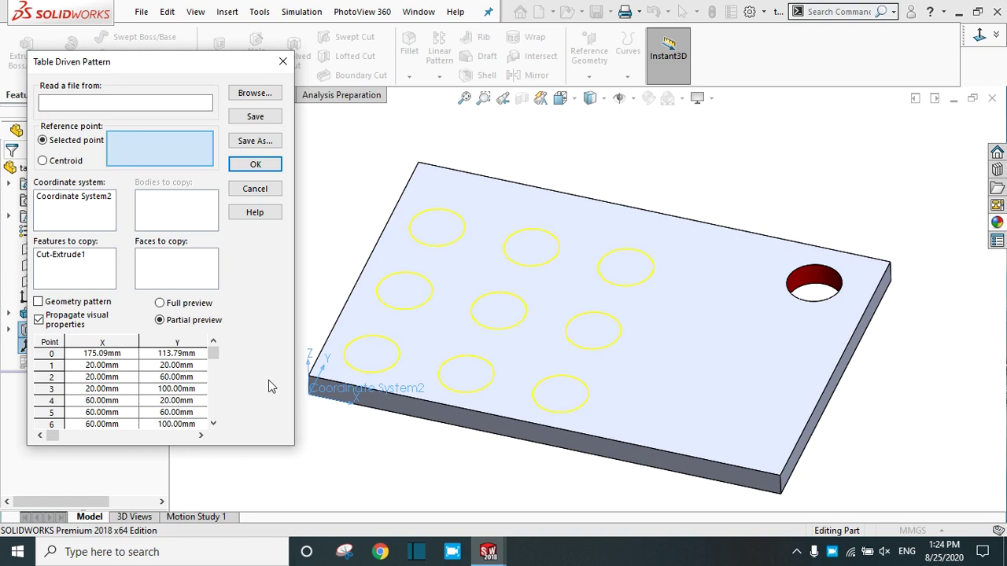
left_click(309, 376)
left_click(311, 382)
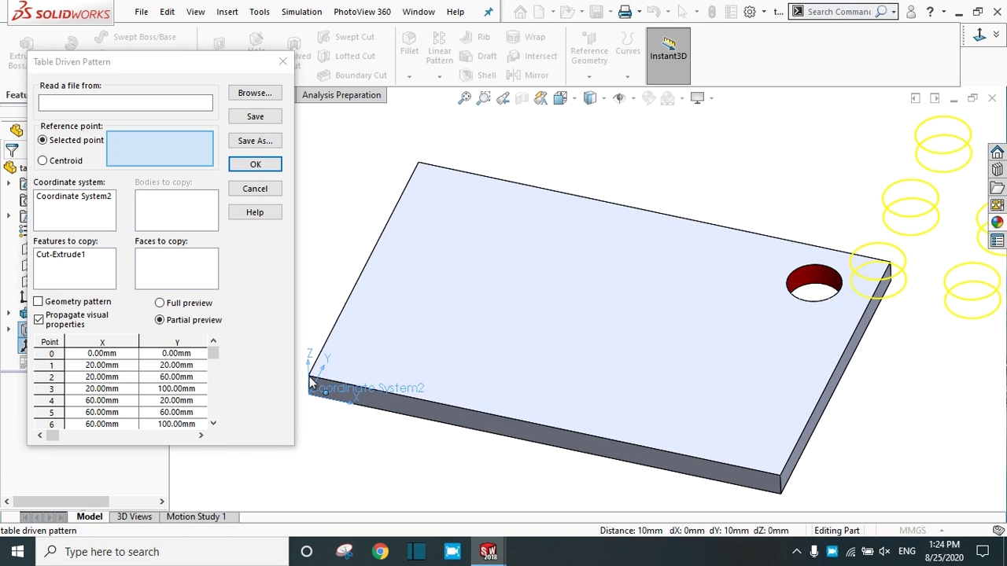
scroll(865, 251, "up", 3)
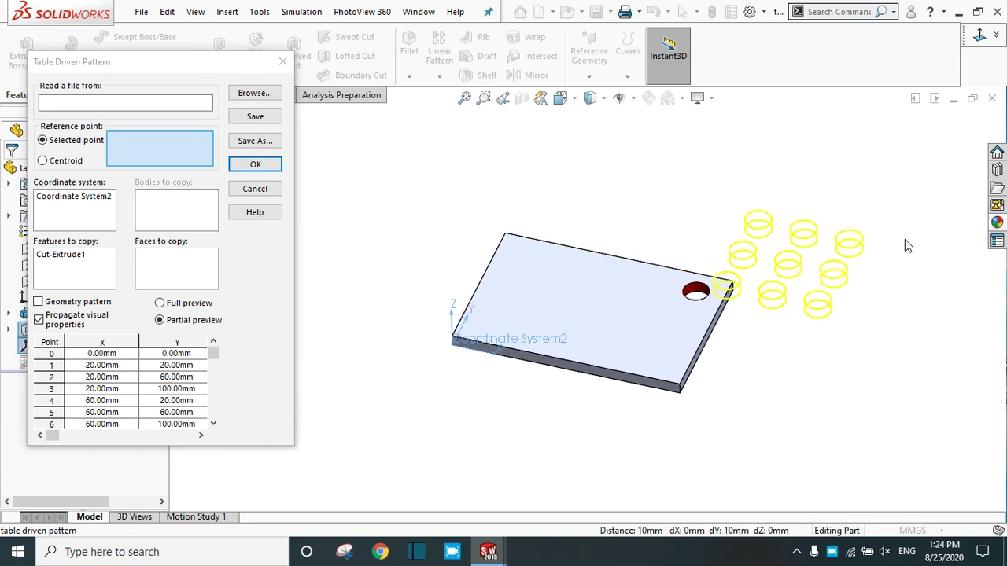
scroll(782, 281, "down", 1)
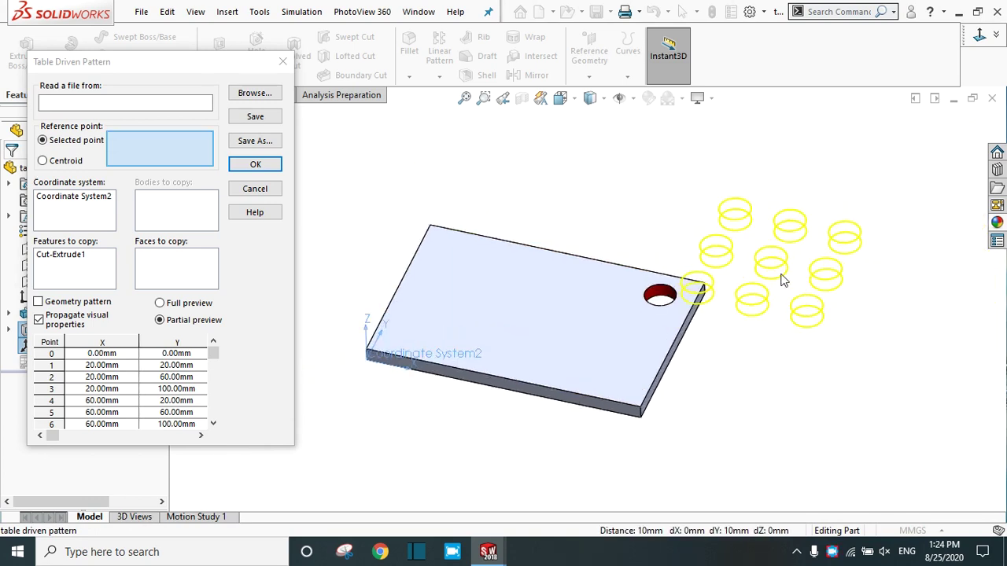
left_click(640, 409)
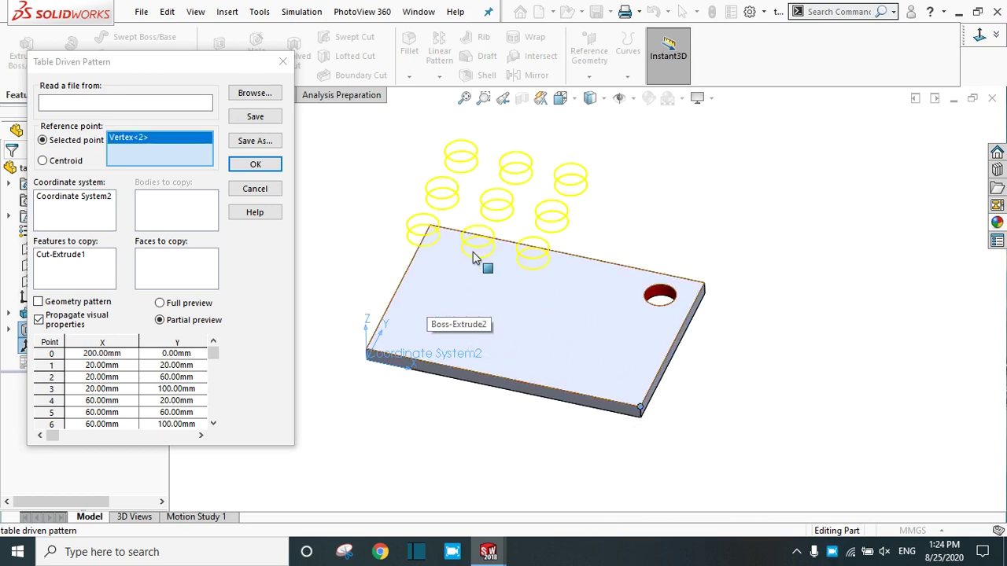
Set the pattern's reference point back to Centroid and accept the table driven pattern
left_click(43, 162)
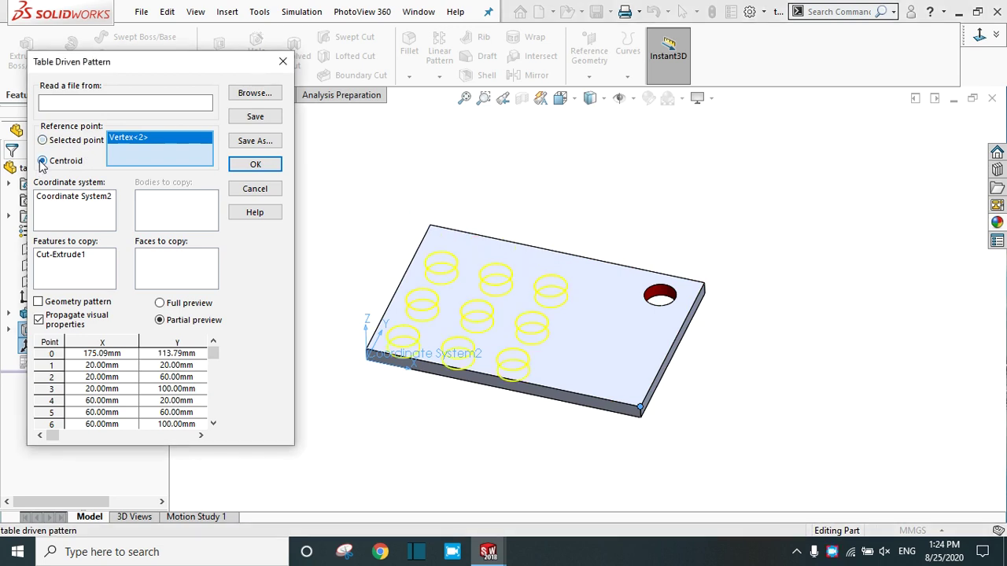
left_click(255, 164)
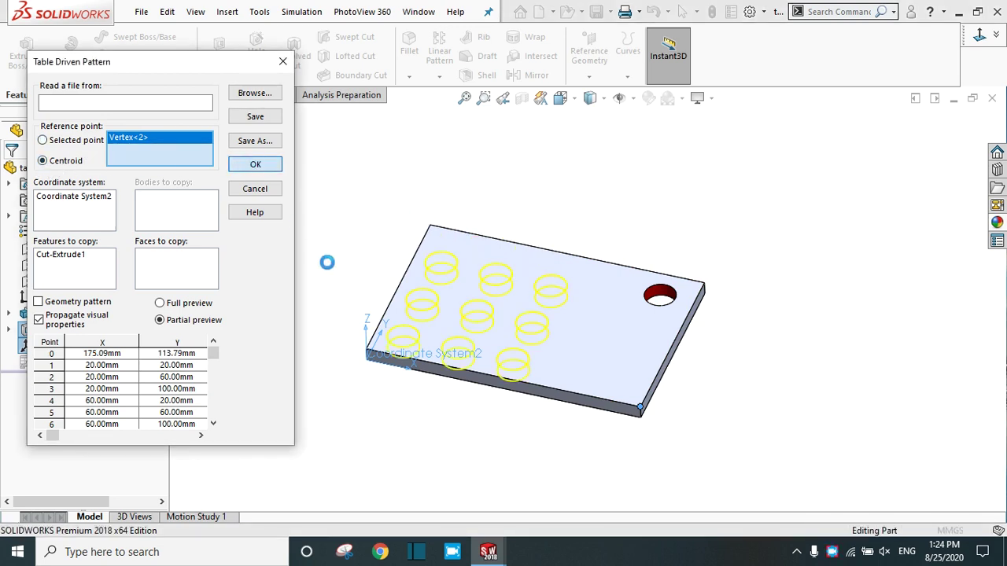
scroll(553, 292, "down", 2)
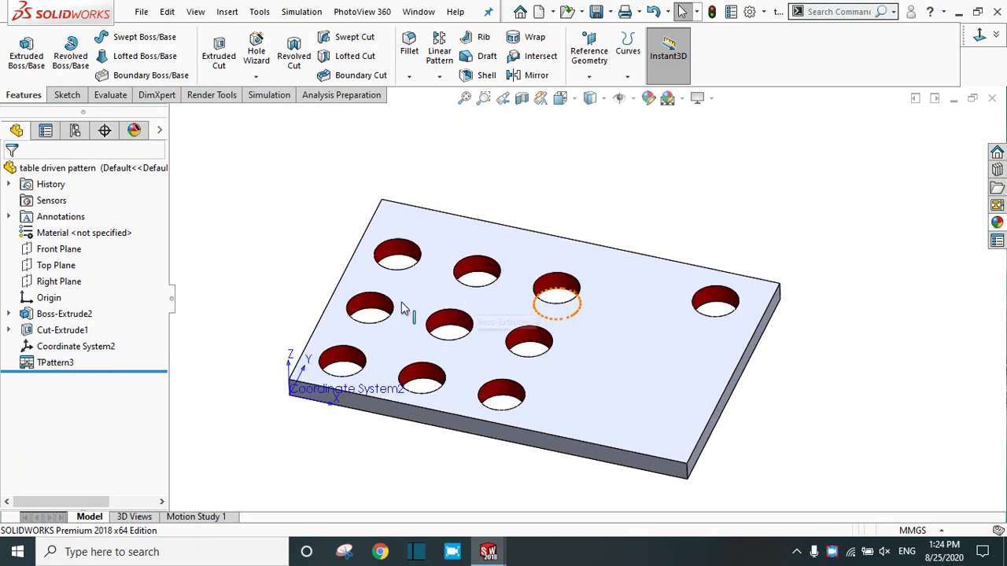
left_click(438, 79)
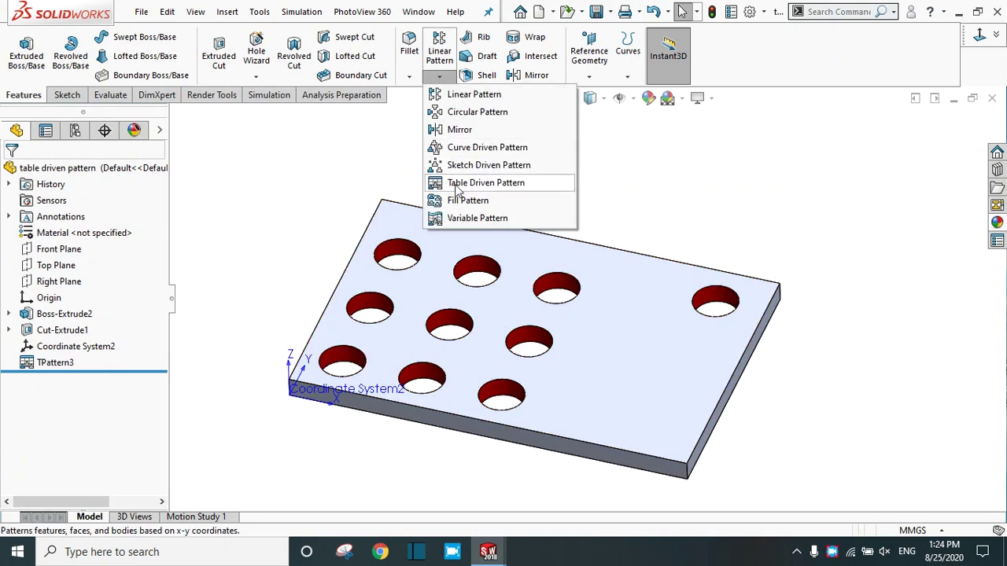
left_click(642, 191)
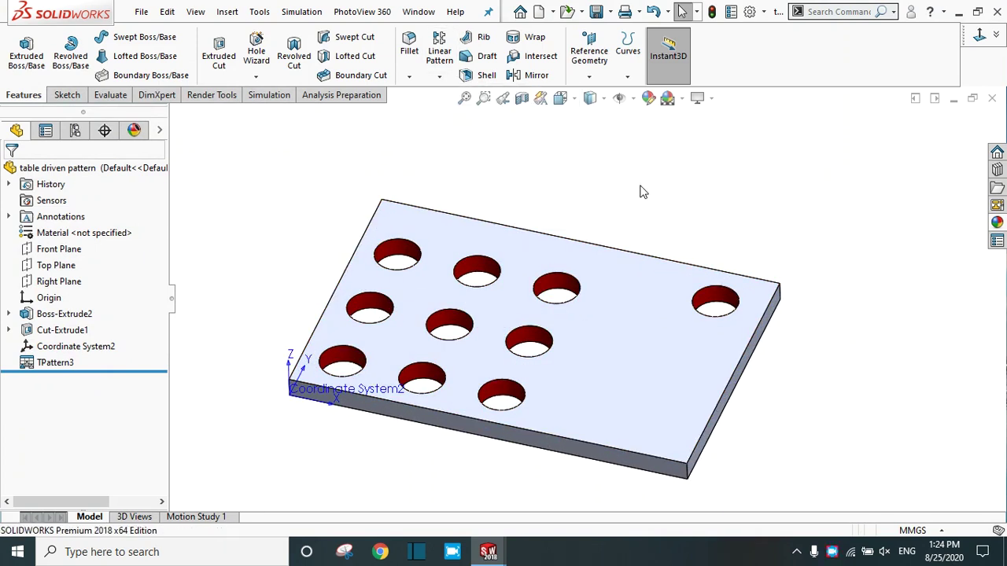